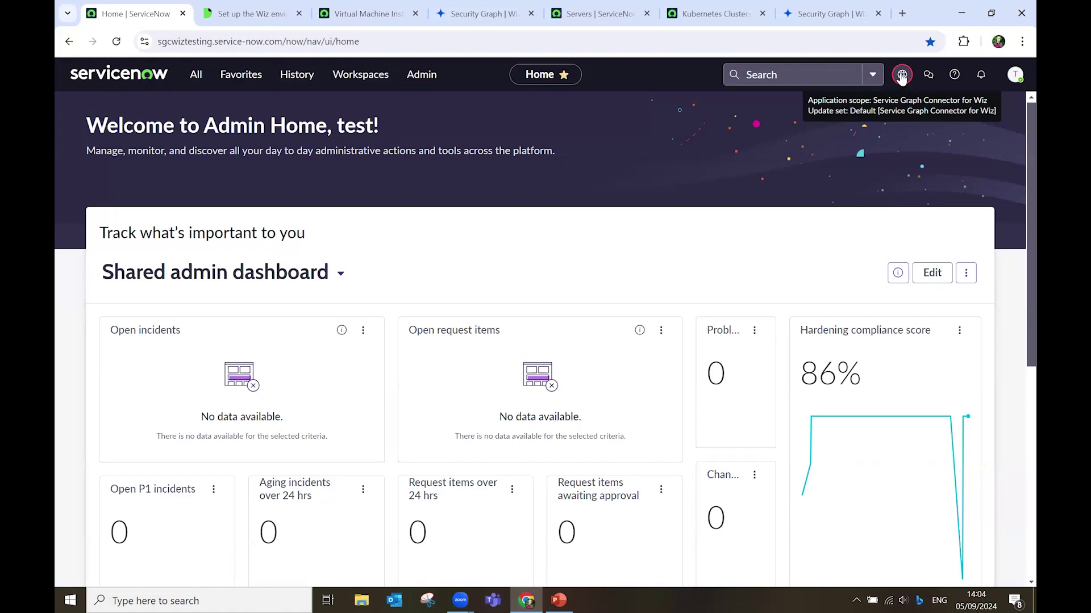
Find Wiz > Setup in the All menu, continue the guided setup, and edit Configure the Connection and Credentials.
{"action": "left_click", "coordinate": [196, 75]}
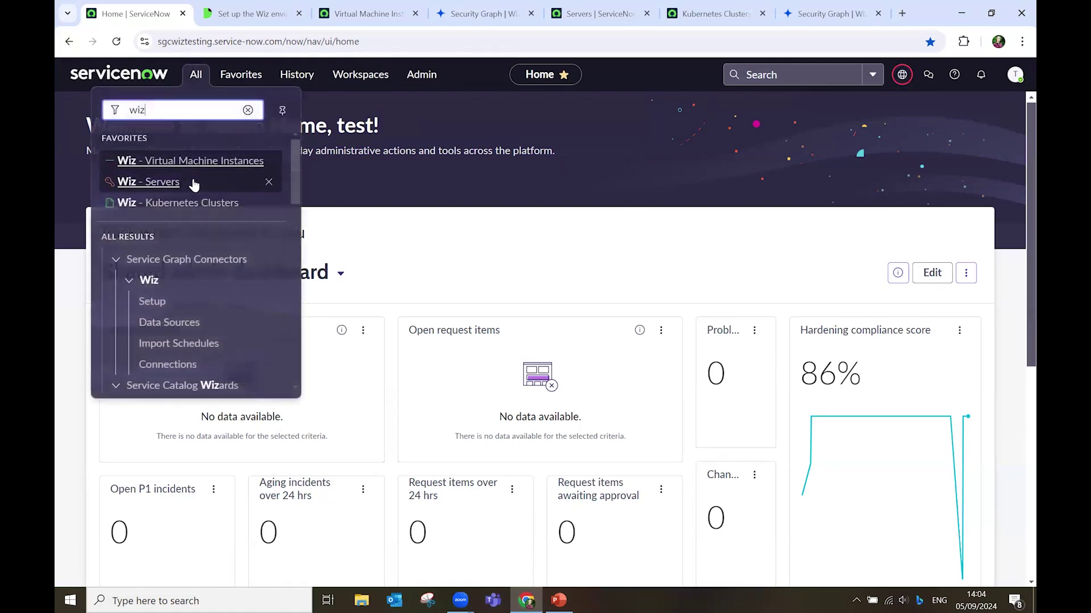
{"action": "scroll", "coordinate": [184, 234], "scroll_direction": "down", "scroll_amount": 1}
{"action": "left_click", "coordinate": [153, 237]}
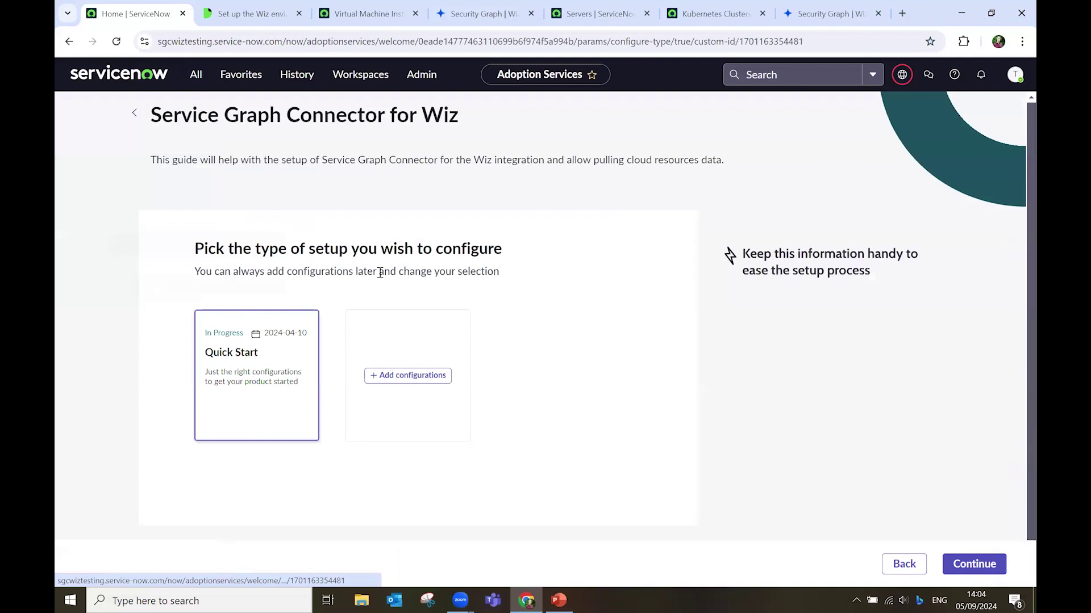
{"action": "left_click", "coordinate": [972, 561]}
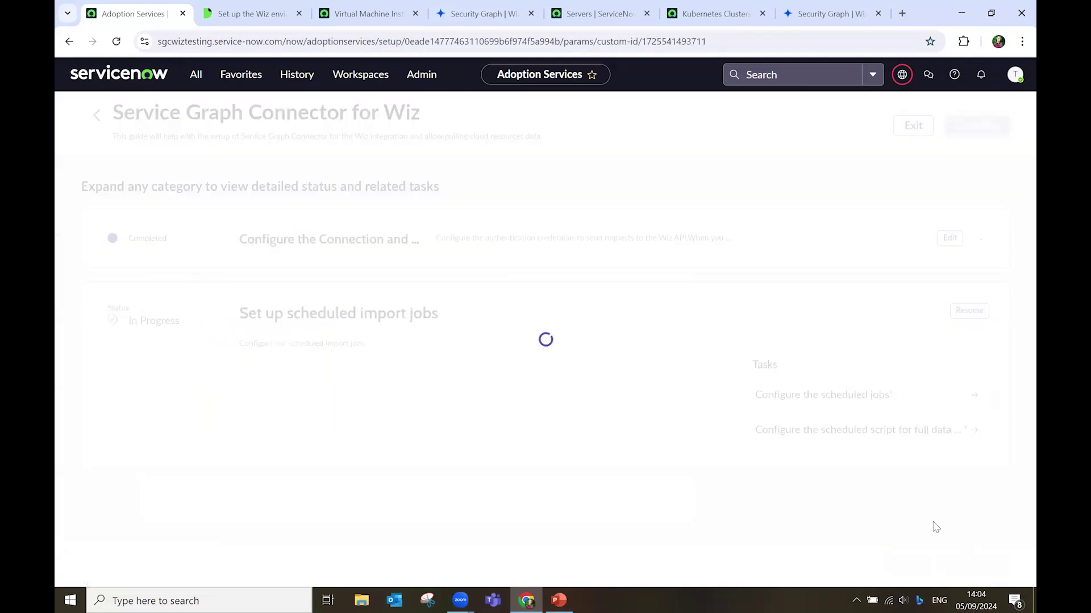
{"action": "left_click", "coordinate": [950, 237]}
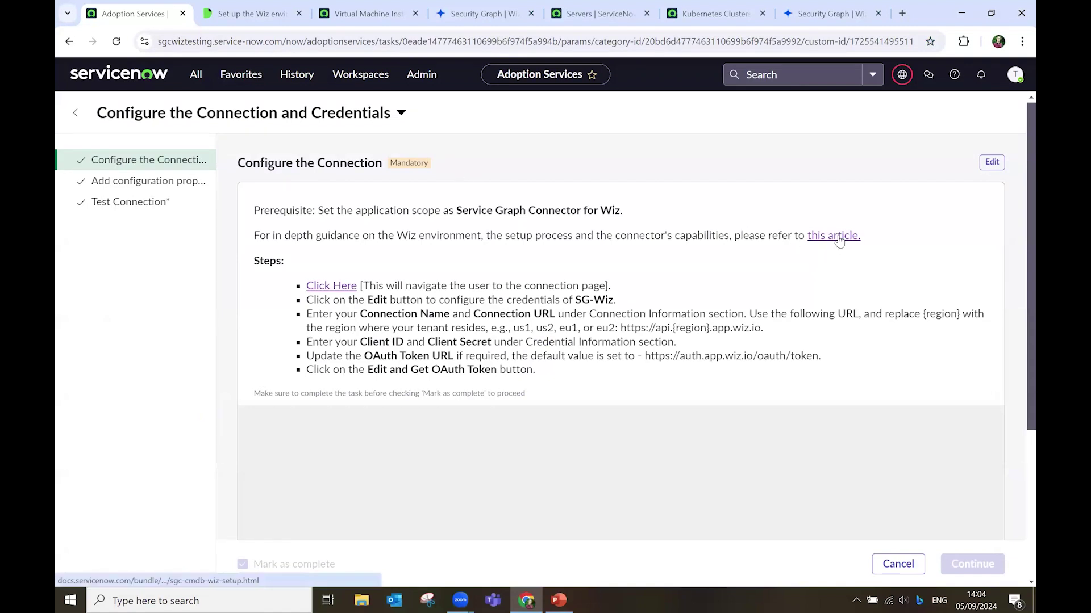
{"action": "left_click", "coordinate": [207, 15]}
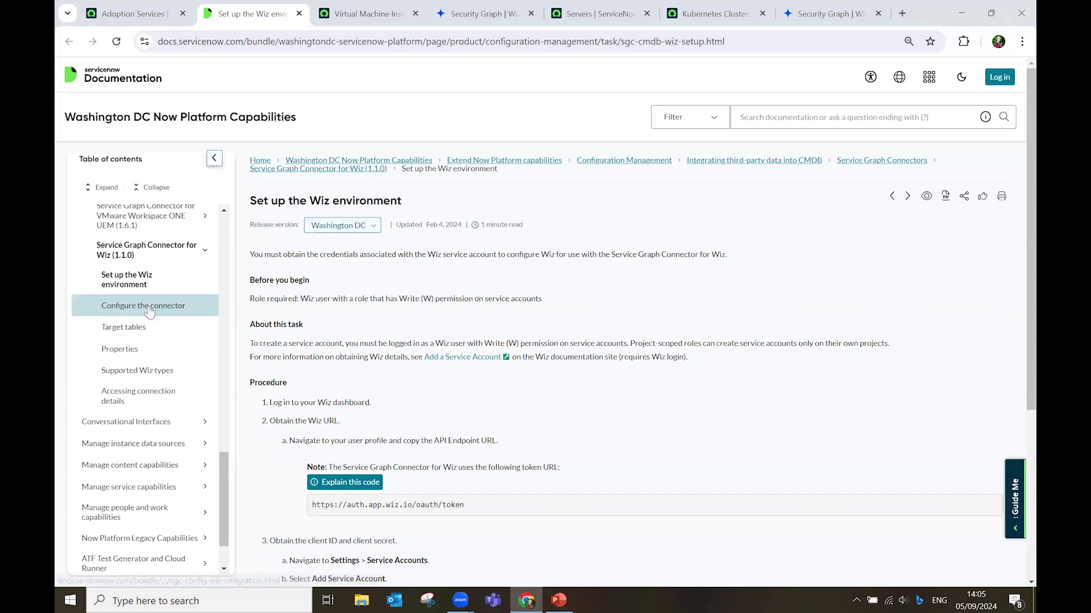
{"action": "left_click", "coordinate": [167, 310]}
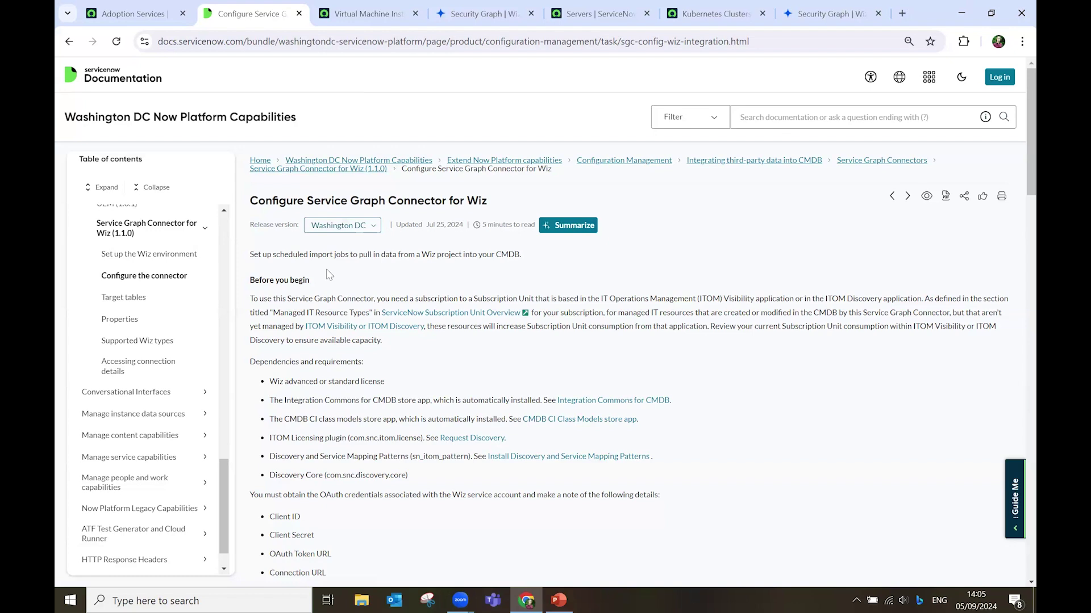
{"action": "left_click", "coordinate": [142, 12]}
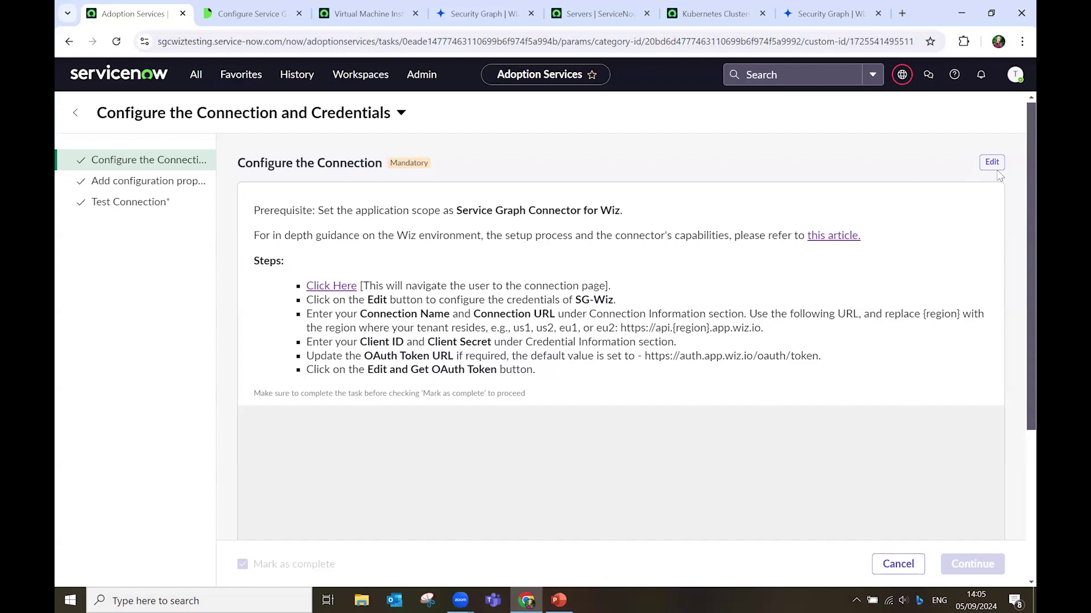
Get a new OAuth token for the SG-Wiz connection in Flow Designer, then mark the connection task complete.
{"action": "left_click", "coordinate": [992, 162]}
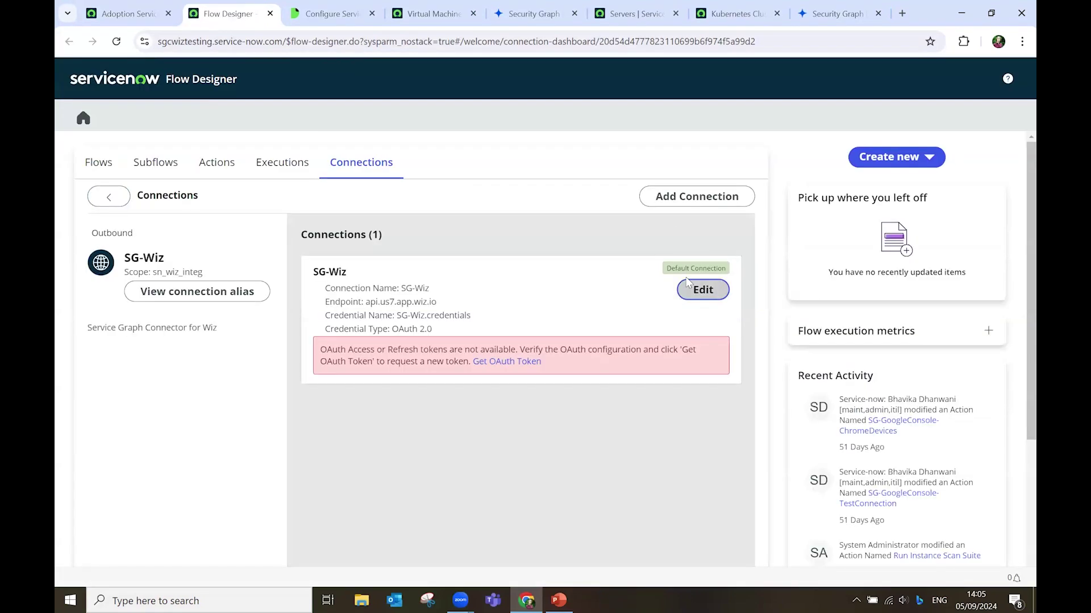
{"action": "left_click", "coordinate": [688, 284]}
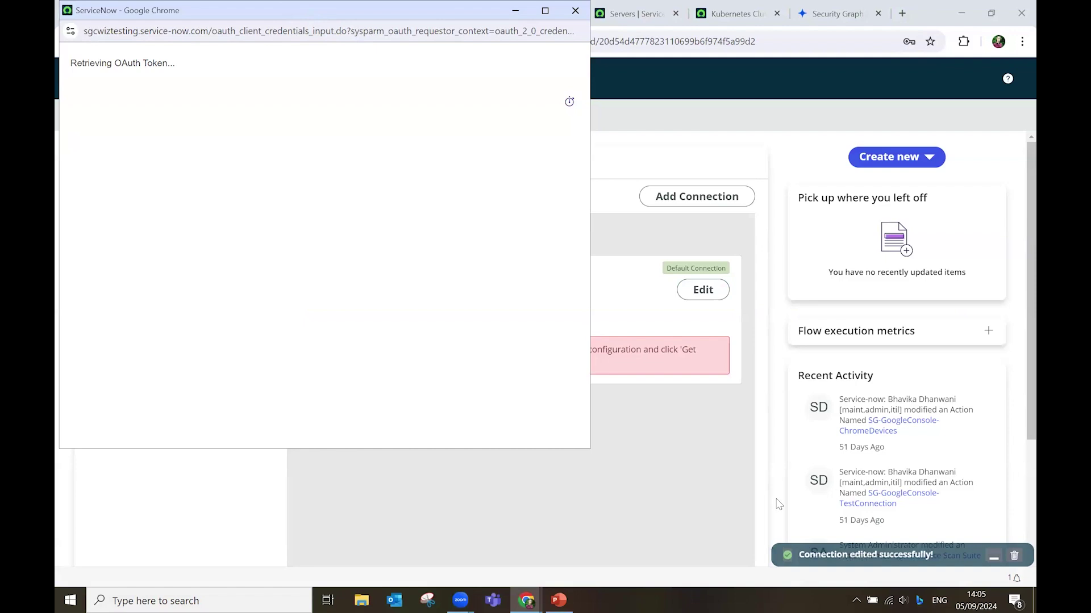
{"action": "left_click_drag", "start_coordinate": [294, 13], "coordinate": [521, 126]}
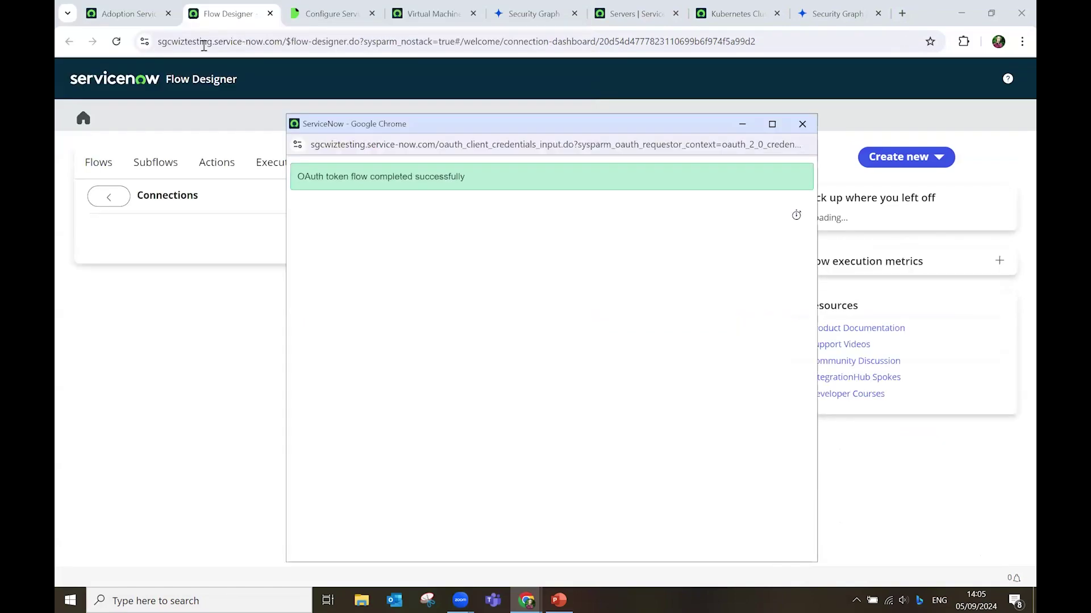
{"action": "left_click", "coordinate": [129, 17]}
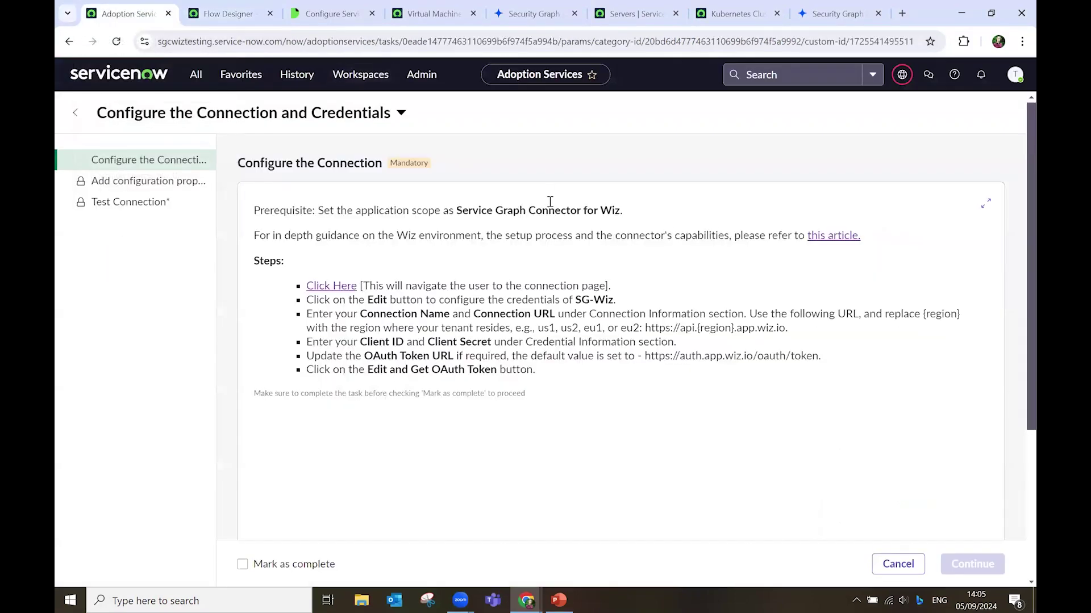
{"action": "left_click", "coordinate": [242, 564]}
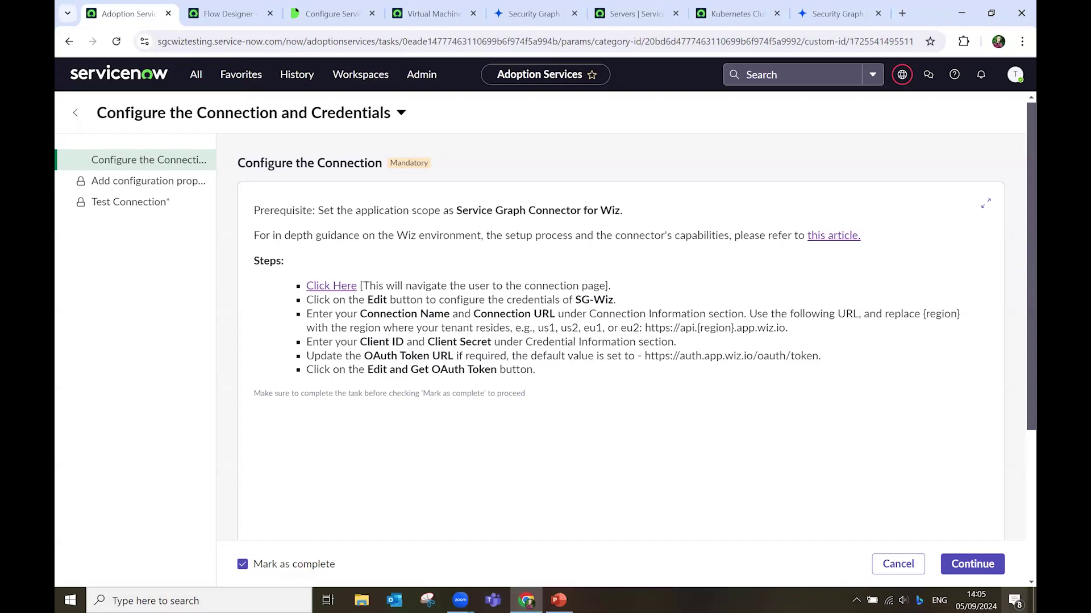
Open the SG-Wiz Projects connection property to check that its value is empty.
{"action": "left_click", "coordinate": [973, 564]}
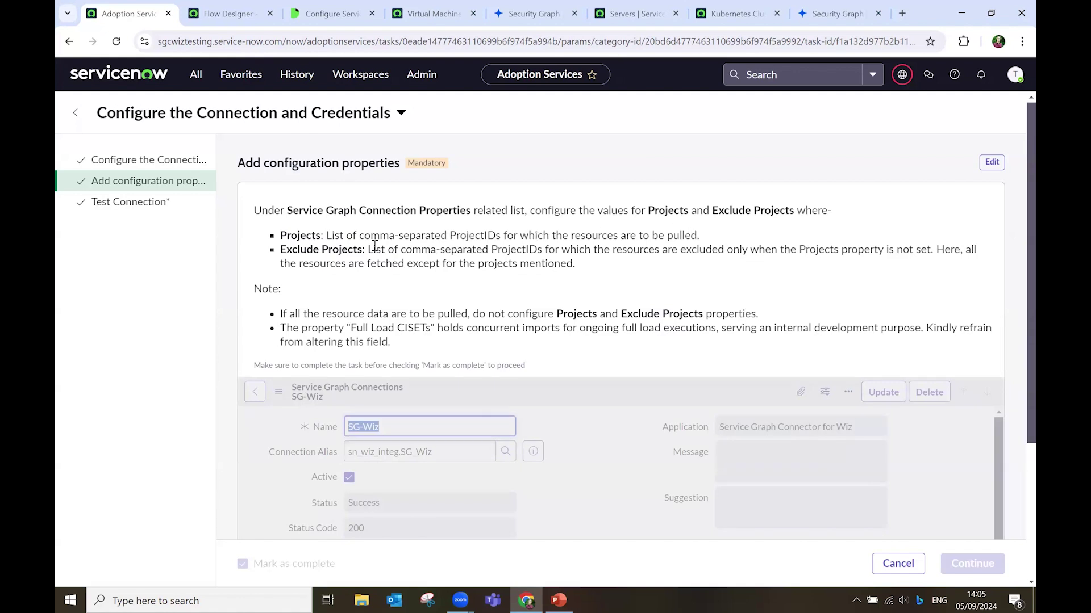
{"action": "left_click", "coordinate": [992, 162]}
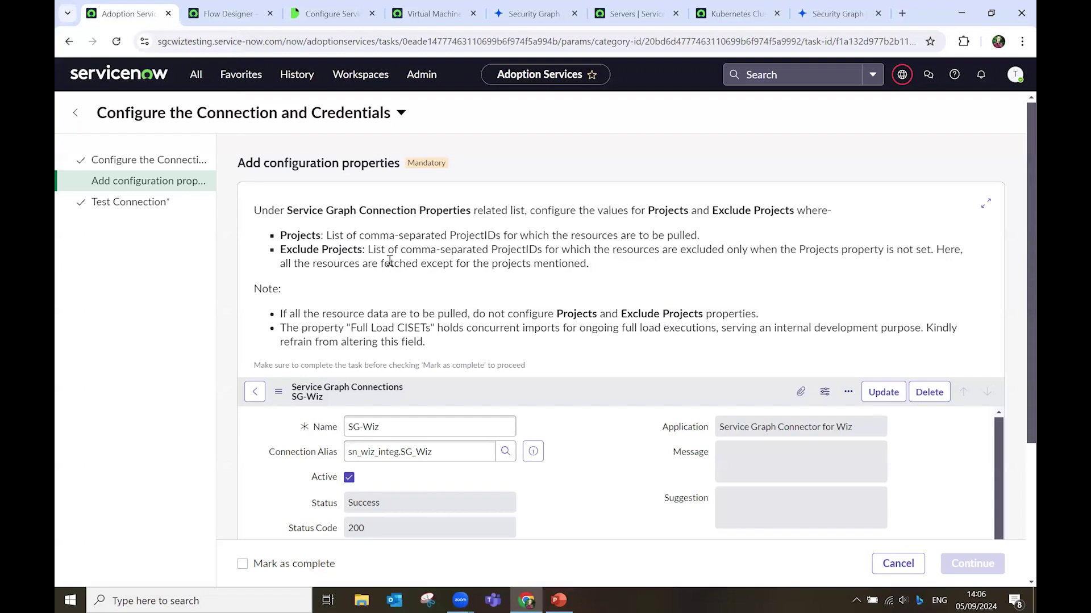
{"action": "scroll", "coordinate": [389, 260], "scroll_direction": "down", "scroll_amount": 3}
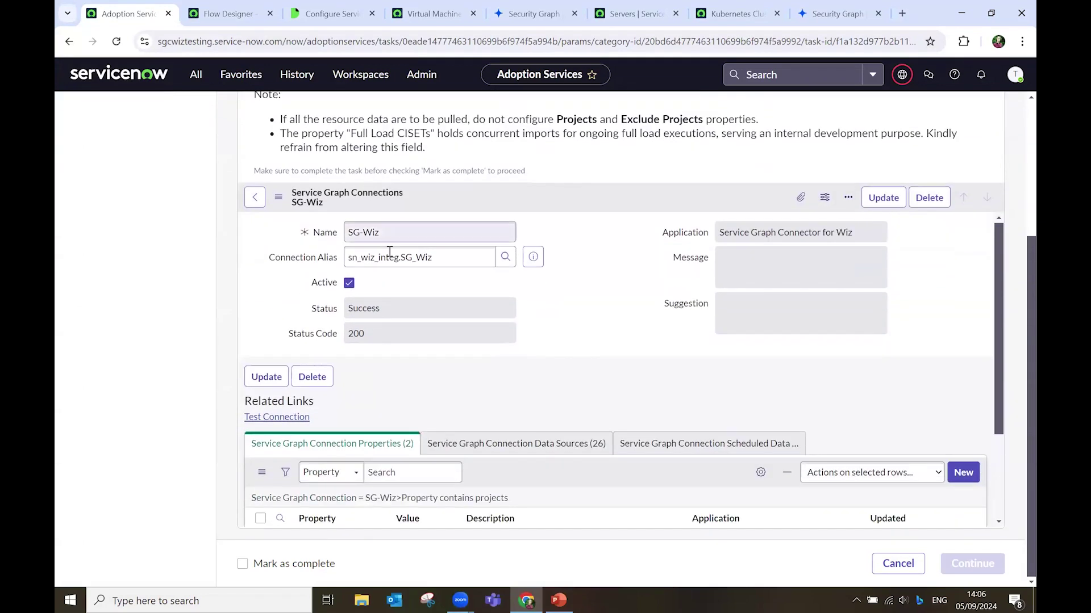
{"action": "scroll", "coordinate": [389, 252], "scroll_direction": "down", "scroll_amount": 2}
{"action": "left_click", "coordinate": [315, 417], "text": "ctrl"}
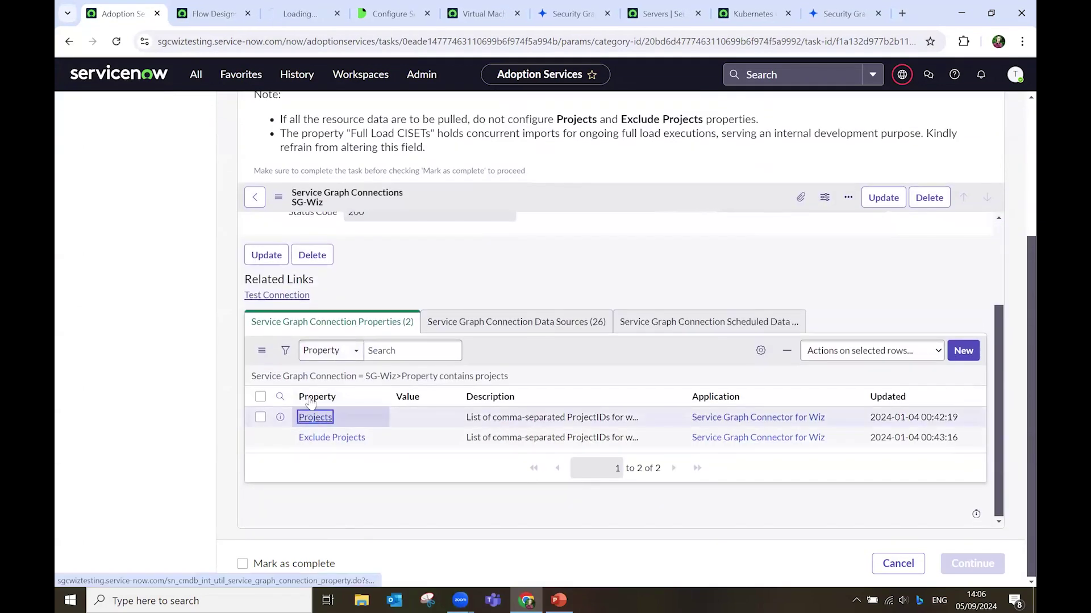
{"action": "left_click", "coordinate": [303, 14]}
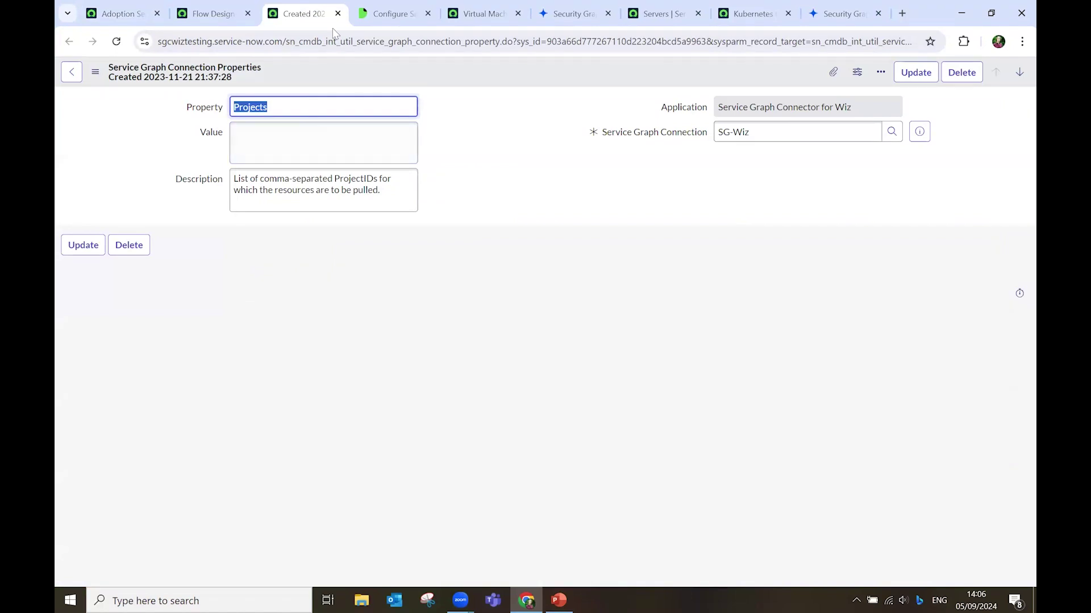
Leave the Projects value empty and mark 'Add configuration properties' complete.
{"action": "left_click", "coordinate": [338, 14]}
{"action": "left_click", "coordinate": [124, 13]}
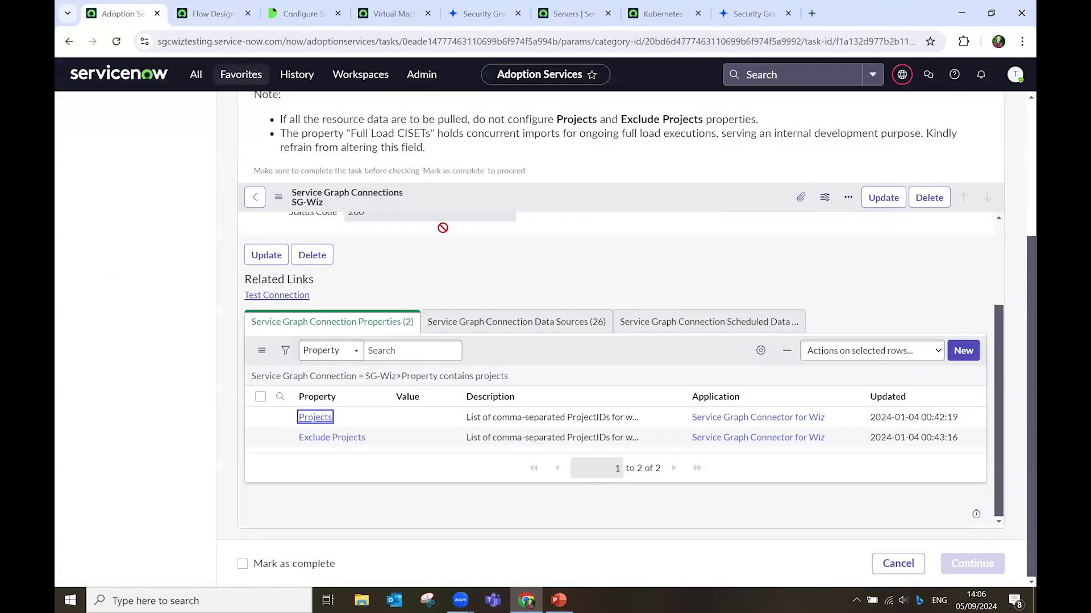
{"action": "scroll", "coordinate": [454, 316], "scroll_direction": "up", "scroll_amount": 5}
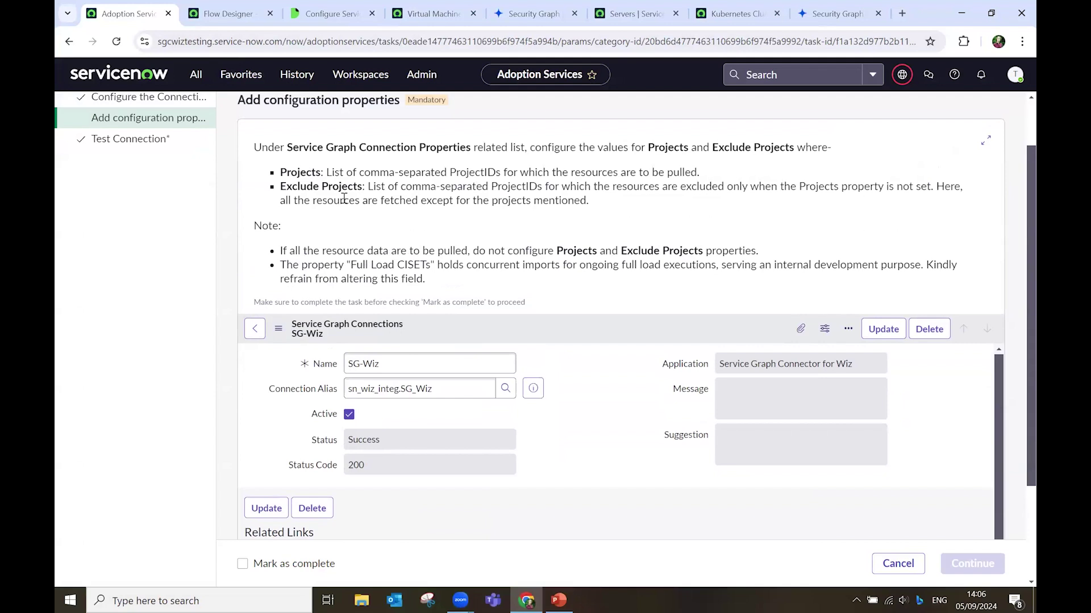
{"action": "scroll", "coordinate": [410, 250], "scroll_direction": "up", "scroll_amount": 2}
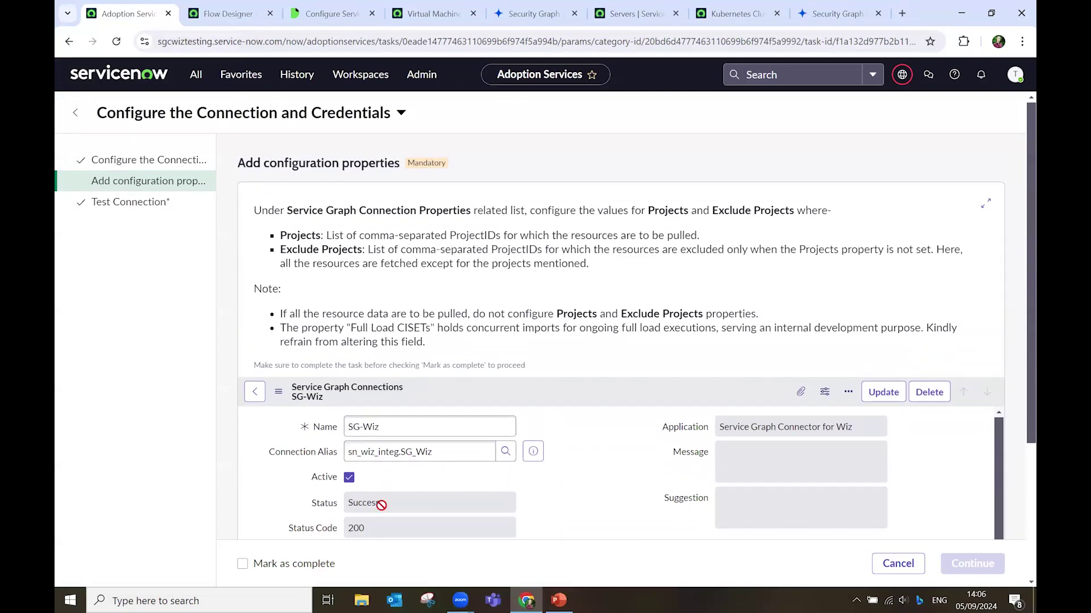
{"action": "left_click", "coordinate": [292, 564]}
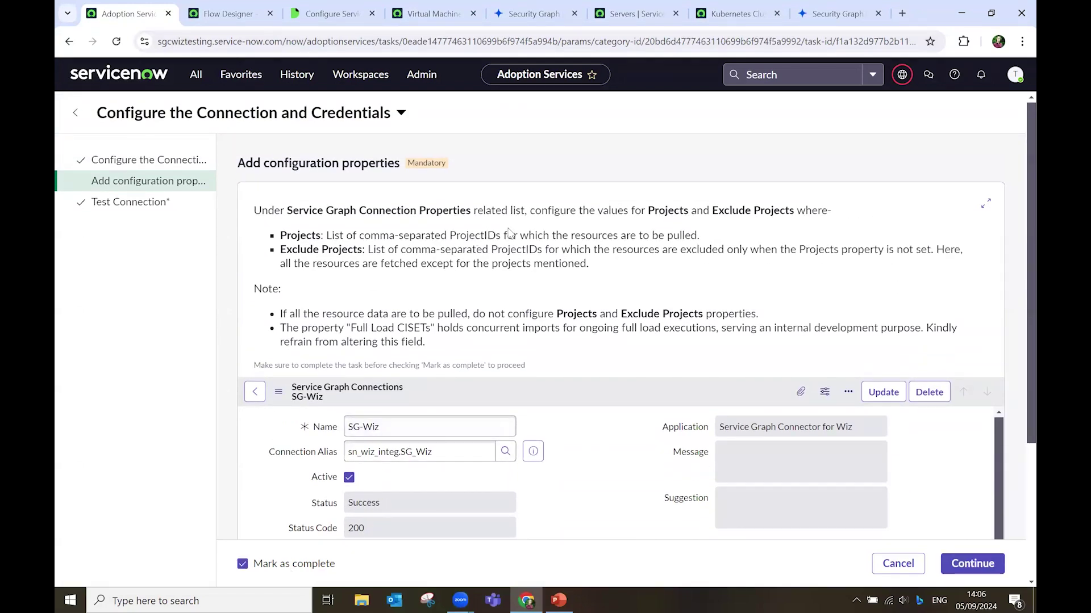
Run Test Connection for SG-Wiz until it returns status 200, then mark the test task complete.
{"action": "left_click", "coordinate": [958, 564]}
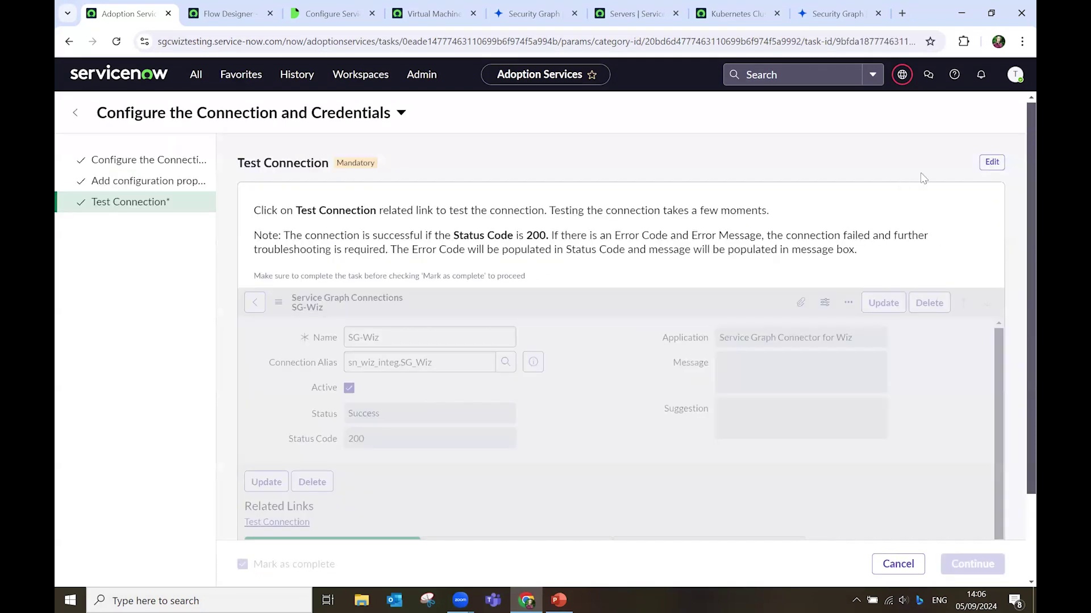
{"action": "left_click", "coordinate": [992, 163]}
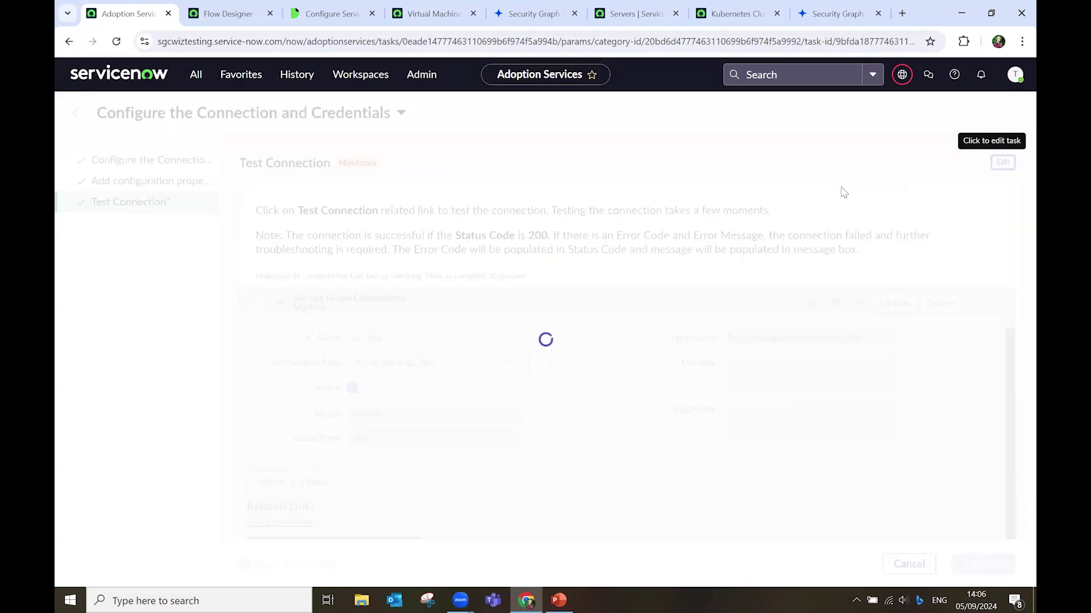
{"action": "scroll", "coordinate": [289, 272], "scroll_direction": "down", "scroll_amount": 2}
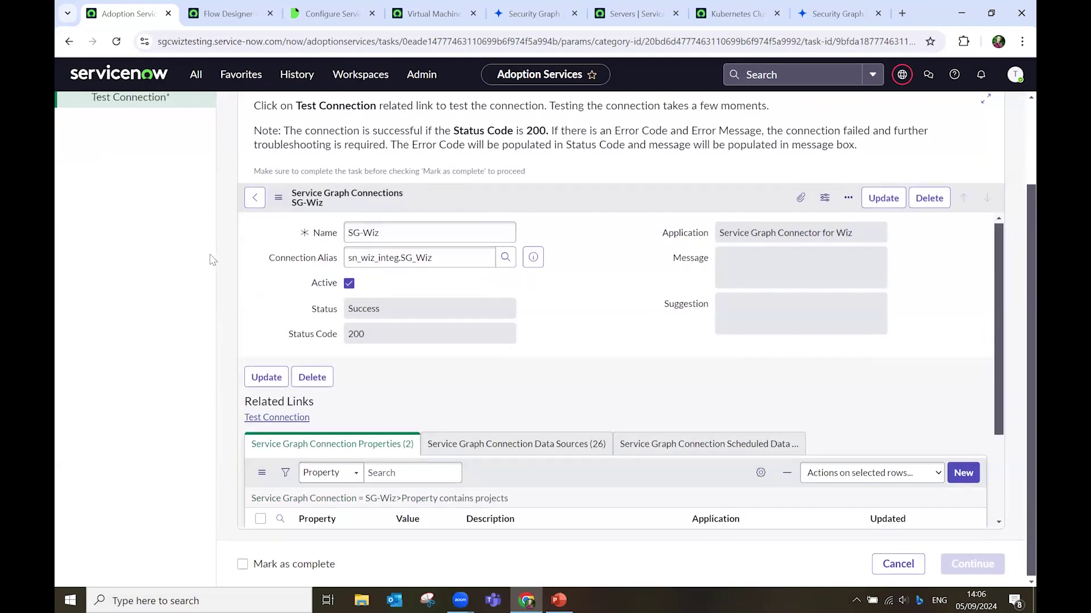
{"action": "left_click", "coordinate": [276, 418]}
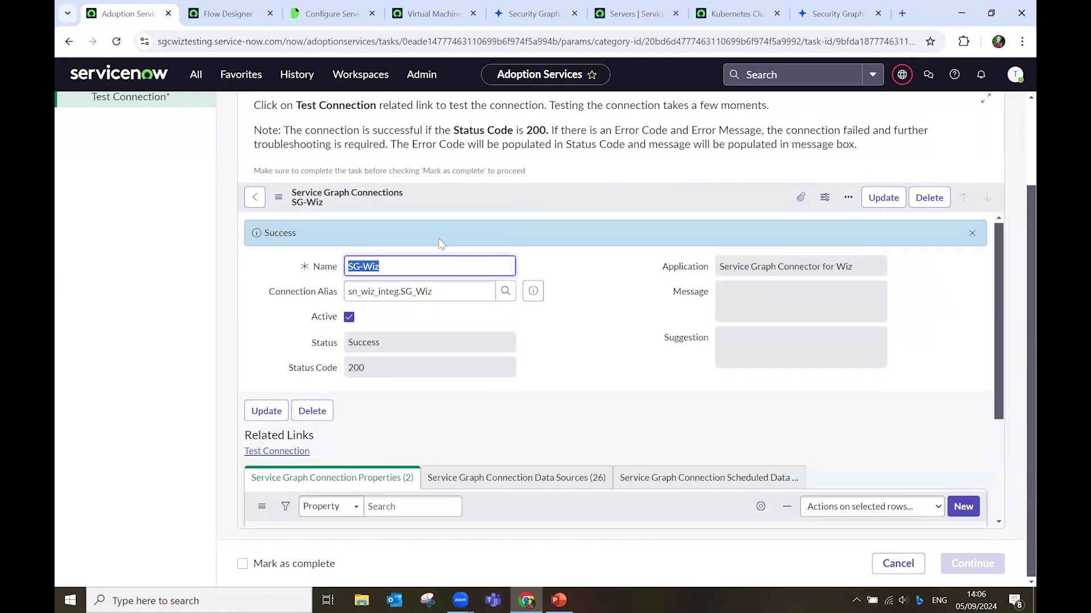
{"action": "scroll", "coordinate": [440, 236], "scroll_direction": "up", "scroll_amount": 2}
{"action": "left_click", "coordinate": [243, 564]}
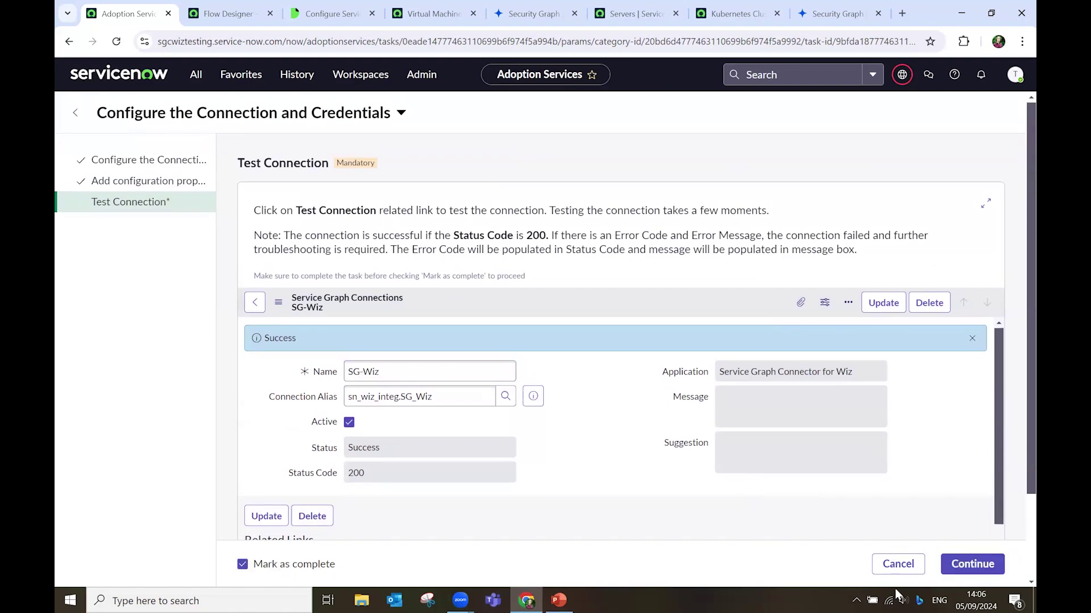
{"action": "left_click", "coordinate": [973, 564]}
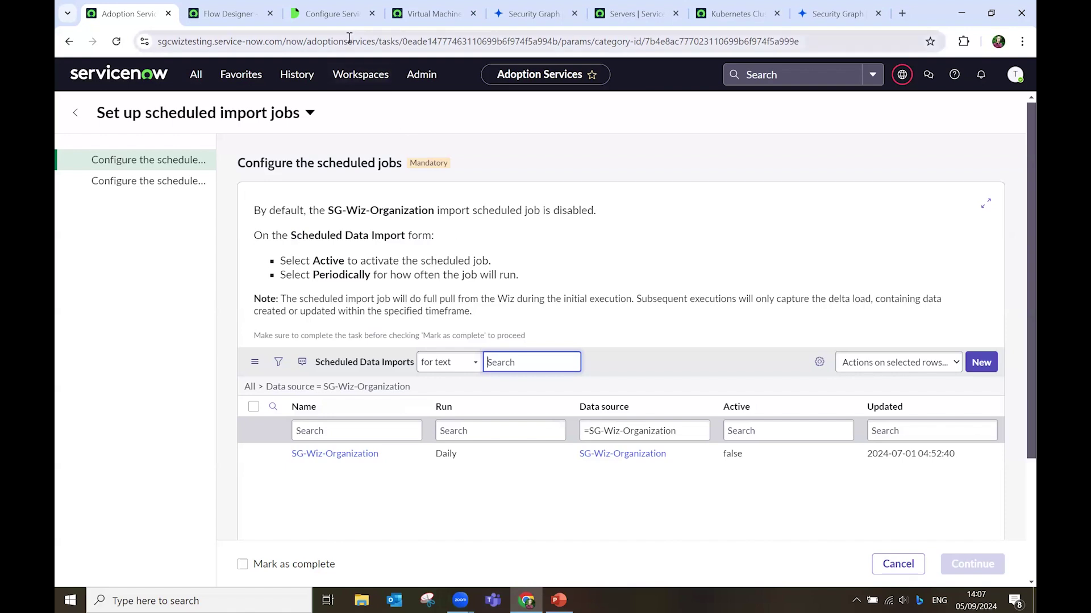
Check that the SG-Wiz-Organization import is still Daily and inactive, then switch to the 'Configure Service Graph Connector for Wiz' docs tab.
{"action": "left_click", "coordinate": [335, 15]}
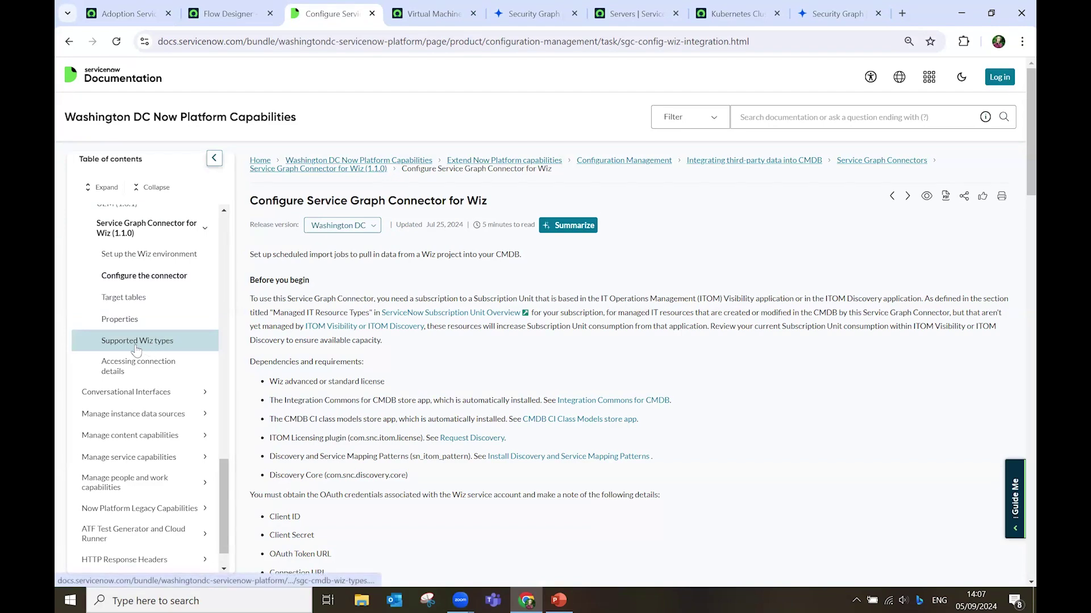
Open the Supported Wiz types page and scroll through its mapping table to Target tables.
{"action": "left_click", "coordinate": [172, 339]}
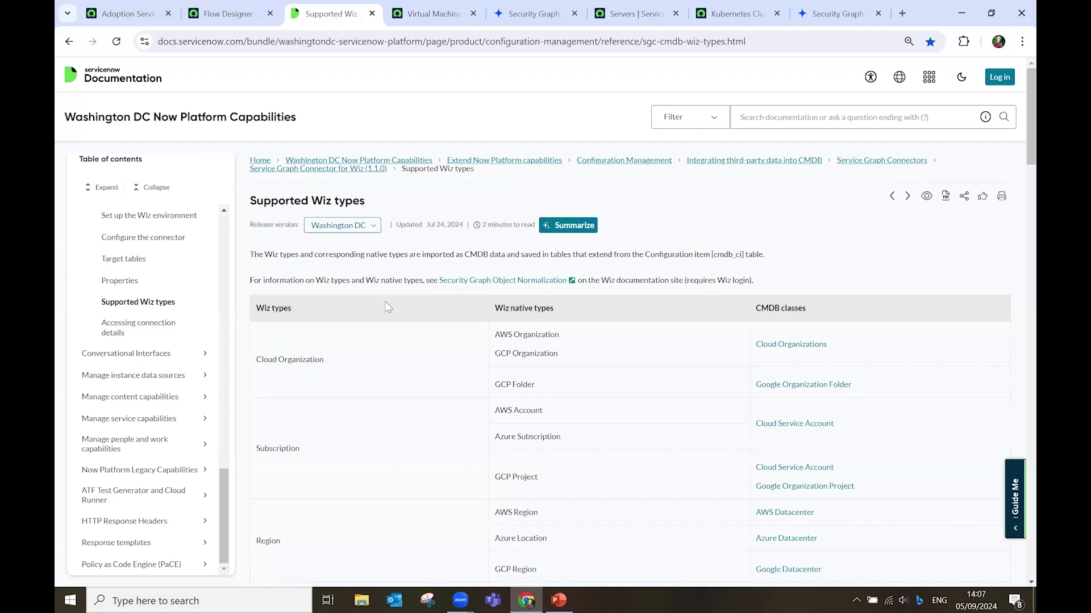
{"action": "scroll", "coordinate": [388, 308], "scroll_direction": "down", "scroll_amount": 2}
{"action": "scroll", "coordinate": [405, 275], "scroll_direction": "down", "scroll_amount": 1}
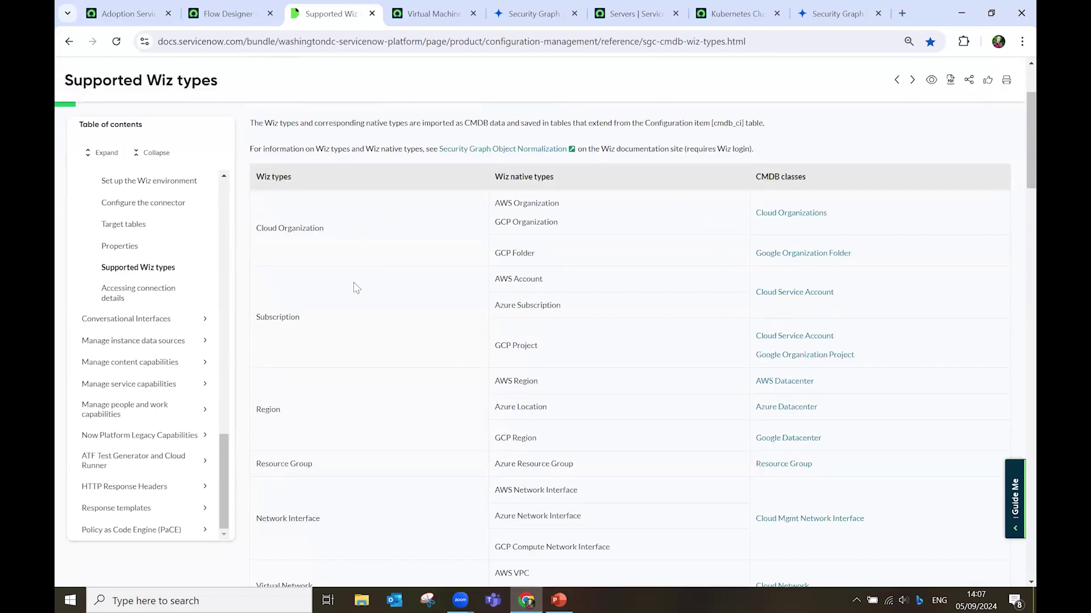
{"action": "scroll", "coordinate": [353, 287], "scroll_direction": "down", "scroll_amount": 4}
{"action": "scroll", "coordinate": [391, 220], "scroll_direction": "down", "scroll_amount": 5}
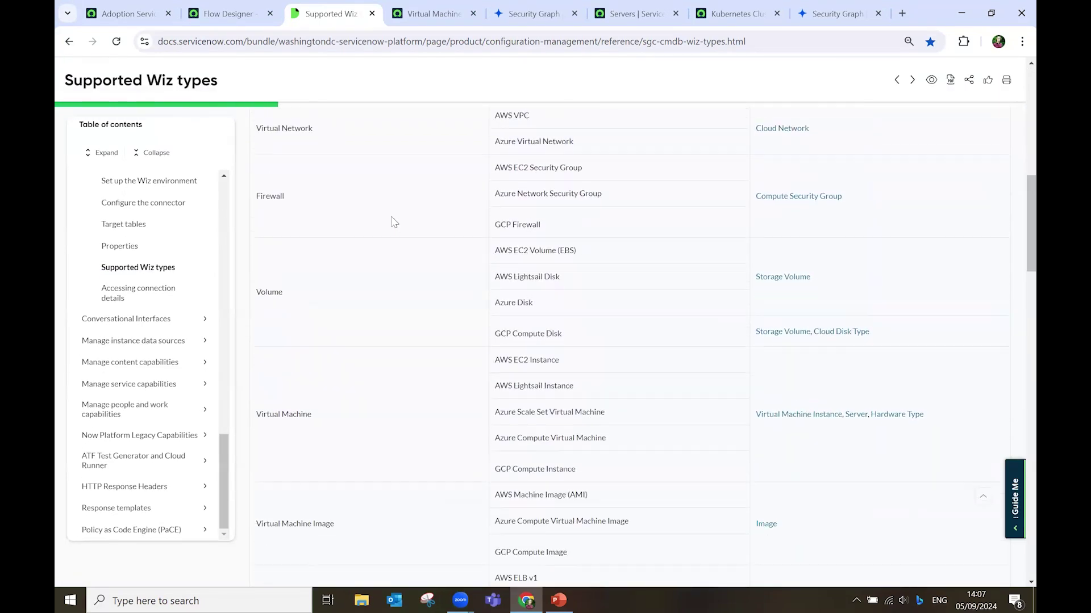
{"action": "scroll", "coordinate": [388, 279], "scroll_direction": "down", "scroll_amount": 10}
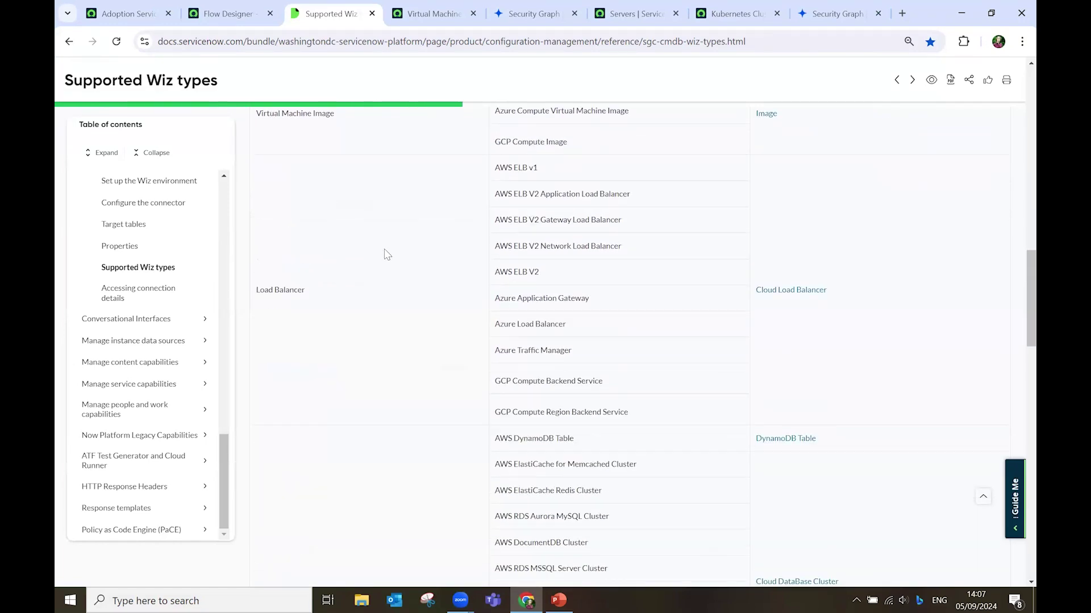
{"action": "scroll", "coordinate": [437, 284], "scroll_direction": "down", "scroll_amount": 1}
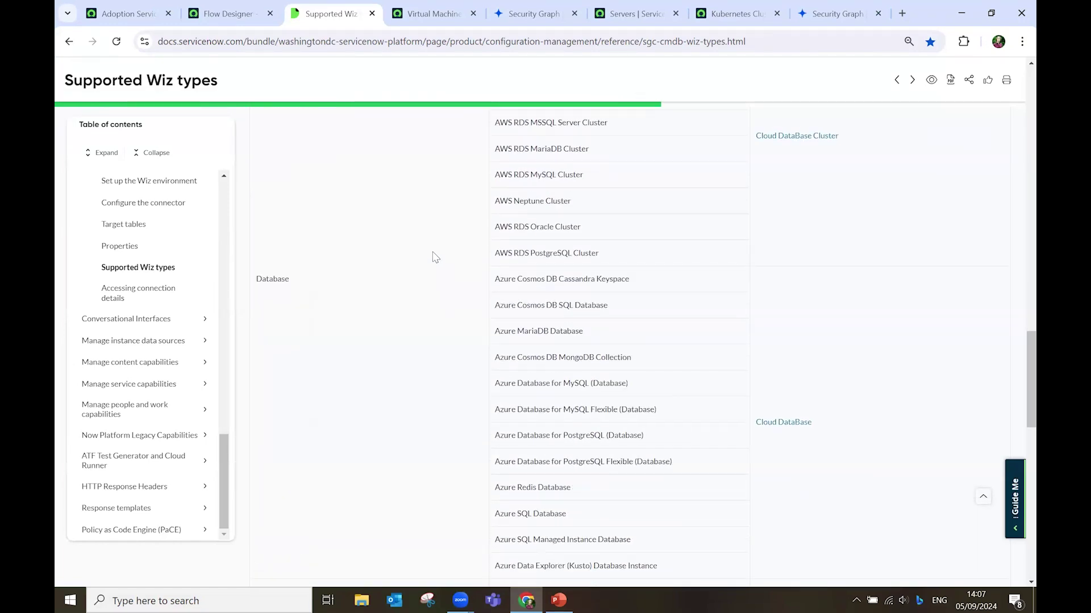
{"action": "scroll", "coordinate": [684, 286], "scroll_direction": "down", "scroll_amount": 1}
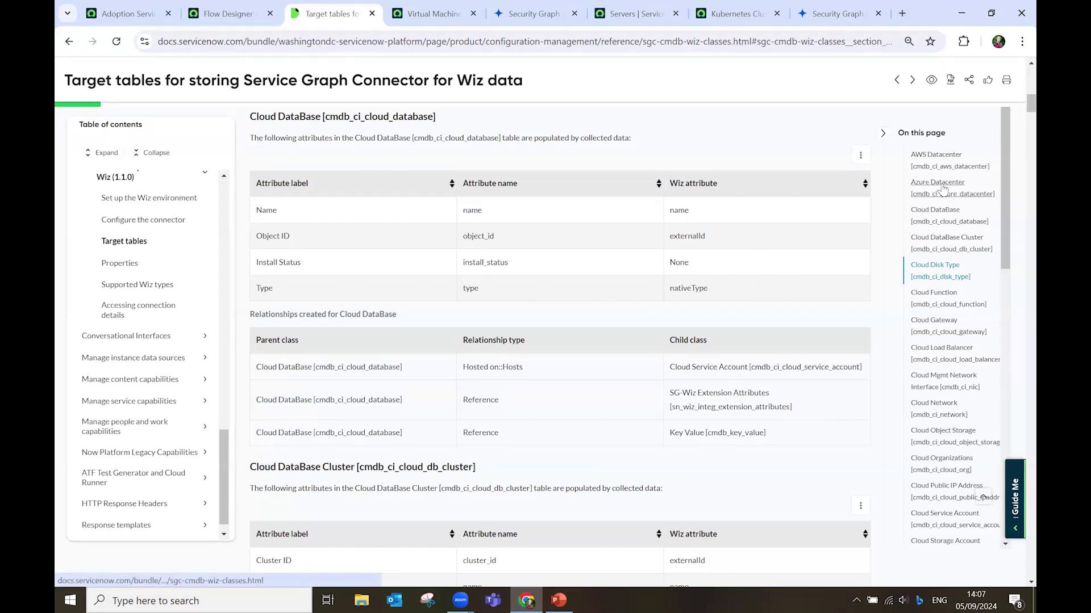
View the Kubernetes Cluster mappings, then Virtual Machine Instance mappings such as cpus to vCPUs and memory to memoryGB.
{"action": "scroll", "coordinate": [946, 188], "scroll_direction": "down", "scroll_amount": 3}
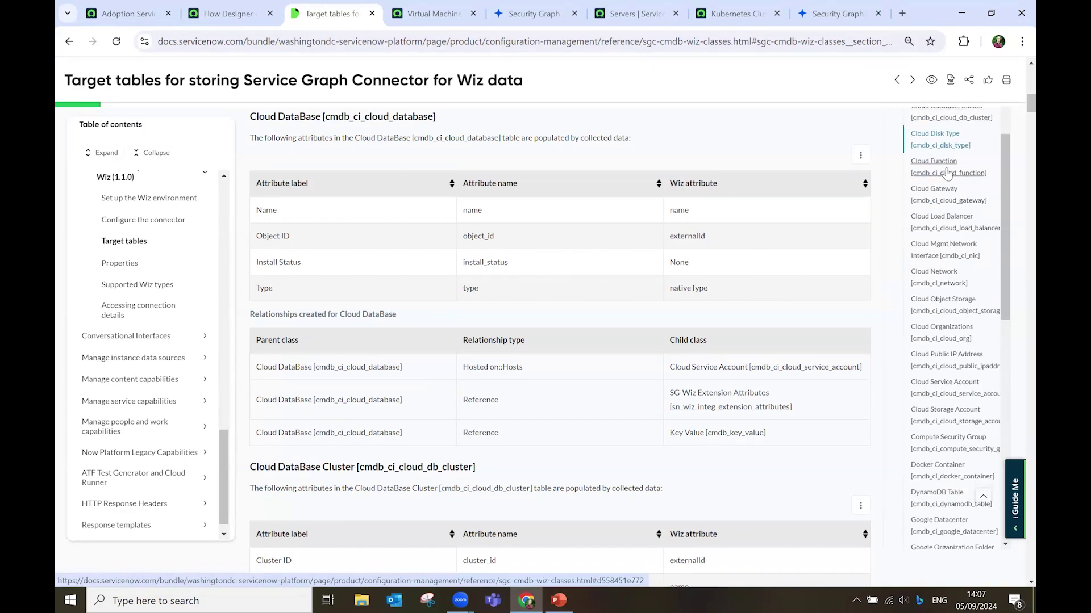
{"action": "scroll", "coordinate": [946, 171], "scroll_direction": "down", "scroll_amount": 5}
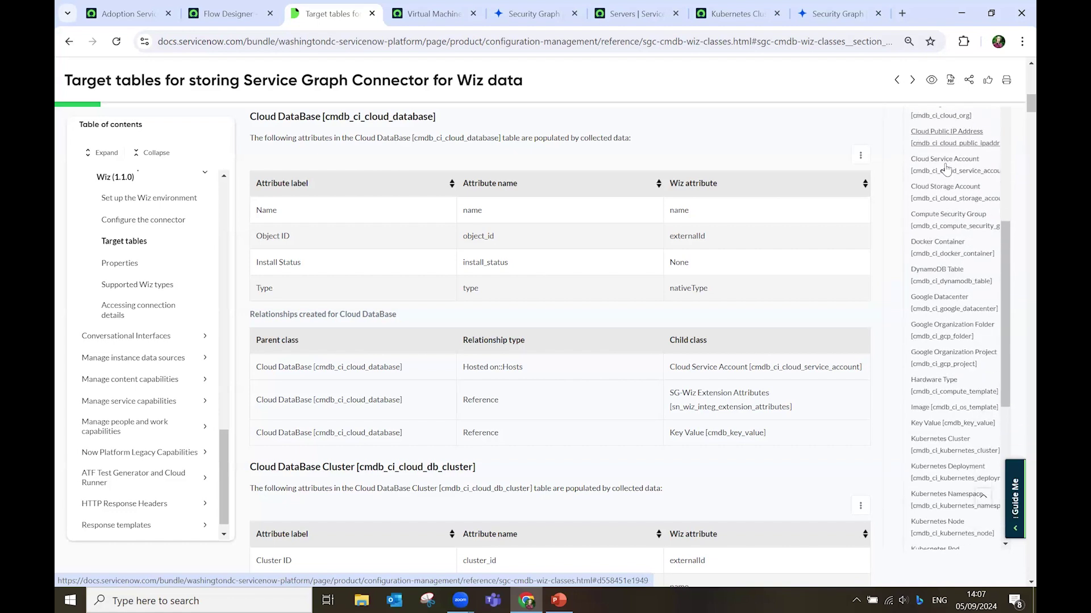
{"action": "scroll", "coordinate": [946, 168], "scroll_direction": "down", "scroll_amount": 1}
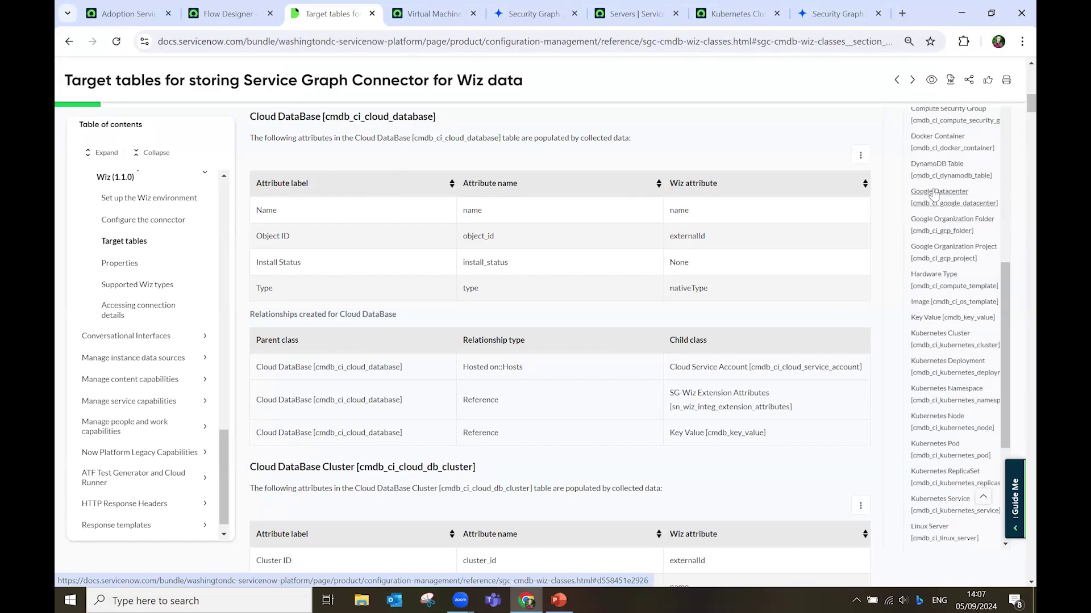
{"action": "scroll", "coordinate": [940, 245], "scroll_direction": "down", "scroll_amount": 1}
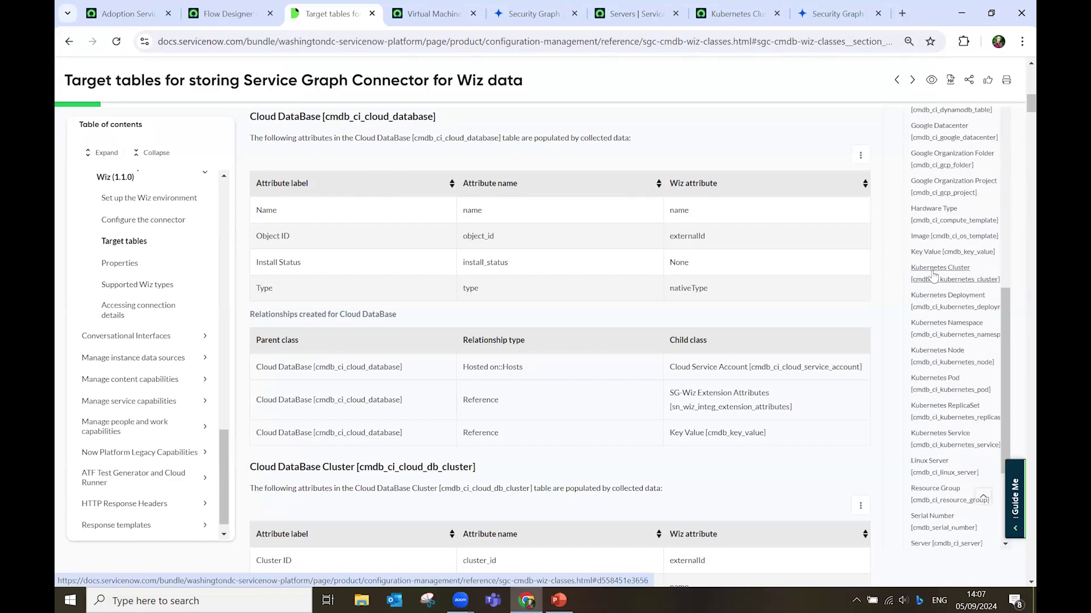
{"action": "left_click", "coordinate": [933, 275]}
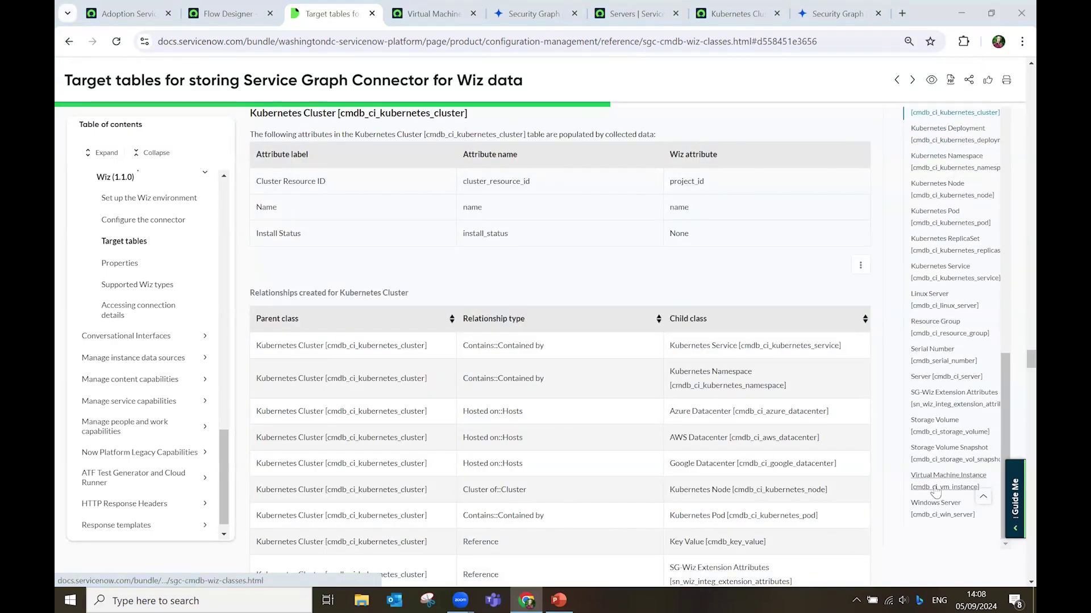
{"action": "left_click", "coordinate": [935, 484]}
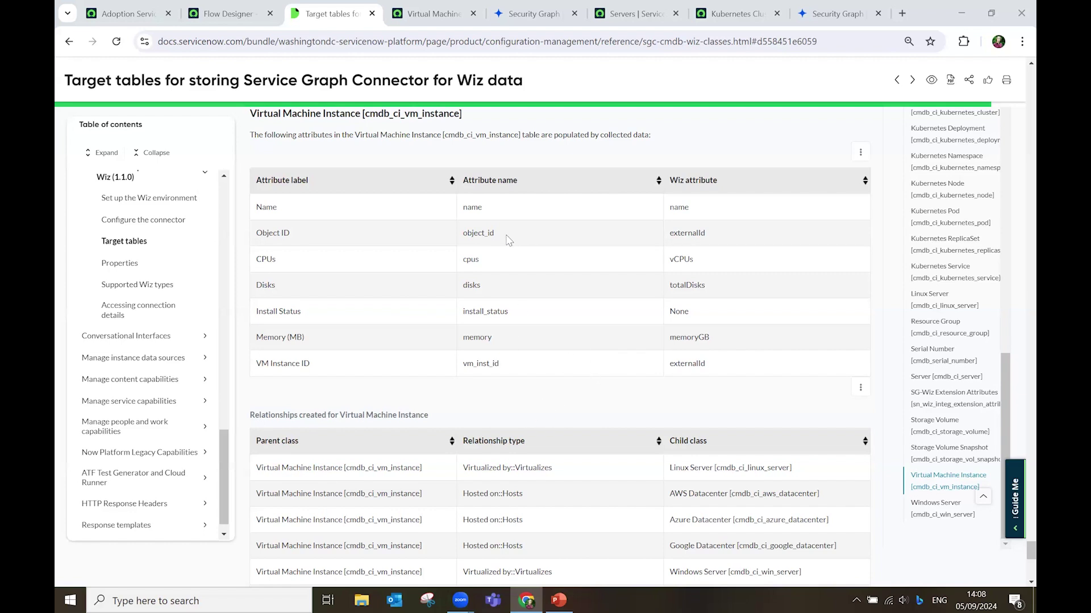
Compare ServiceNow's 433 SG-Wiz Virtual Machine Instances with Wiz's 176 Azure virtual machines.
{"action": "left_click", "coordinate": [431, 8]}
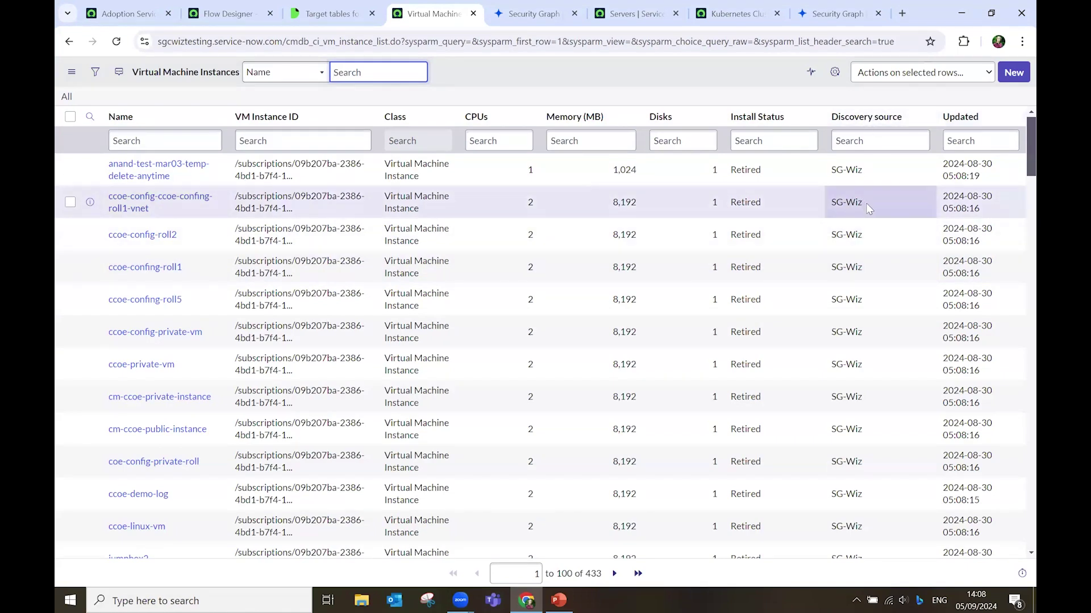
{"action": "left_click", "coordinate": [507, 15]}
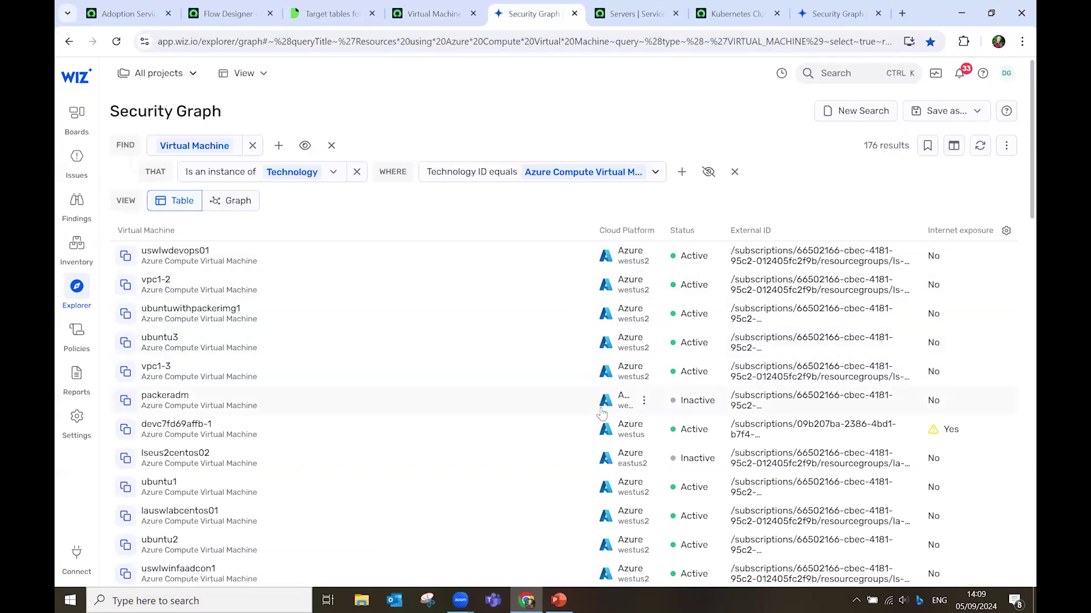
Filter the CMDB virtual machine list to ubuntu1 and open its record.
{"action": "left_click", "coordinate": [422, 17]}
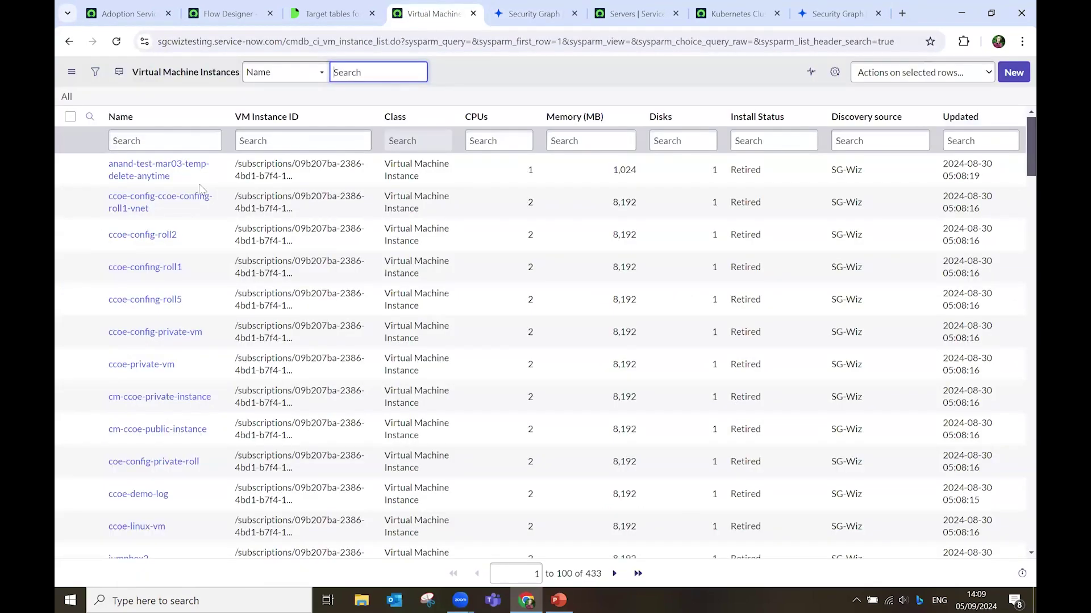
{"action": "left_click", "coordinate": [164, 140]}
{"action": "key", "text": "Down"}
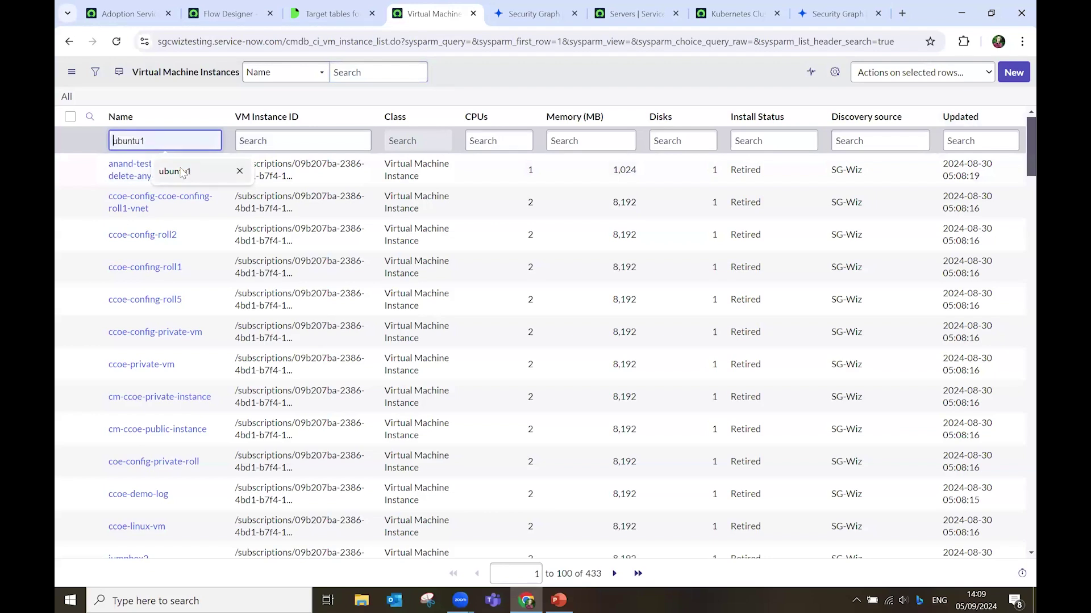
{"action": "key", "text": "Return"}
{"action": "key", "text": "Return"}
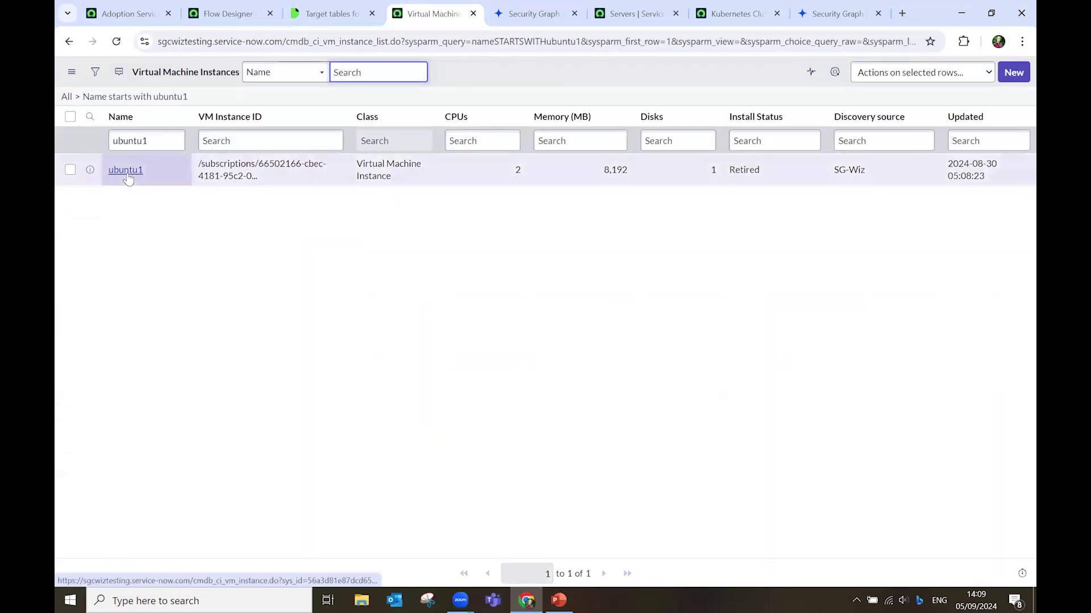
{"action": "left_click", "coordinate": [126, 170]}
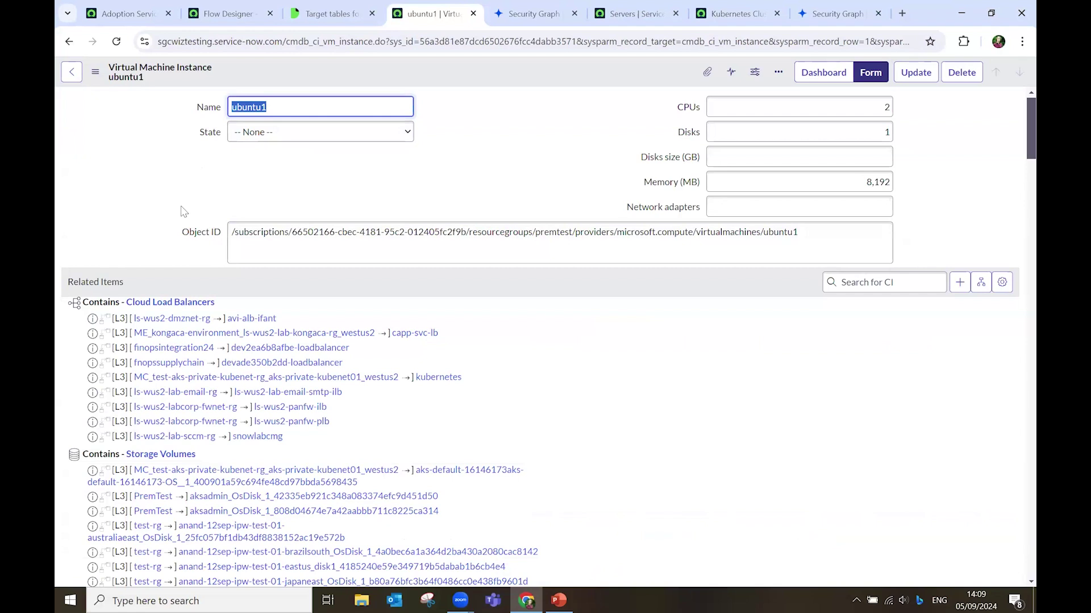
Review ubuntu1's details (2 CPUs, 8,192 MB memory, westus2) and its related cloud items.
{"action": "scroll", "coordinate": [168, 190], "scroll_direction": "down", "scroll_amount": 1}
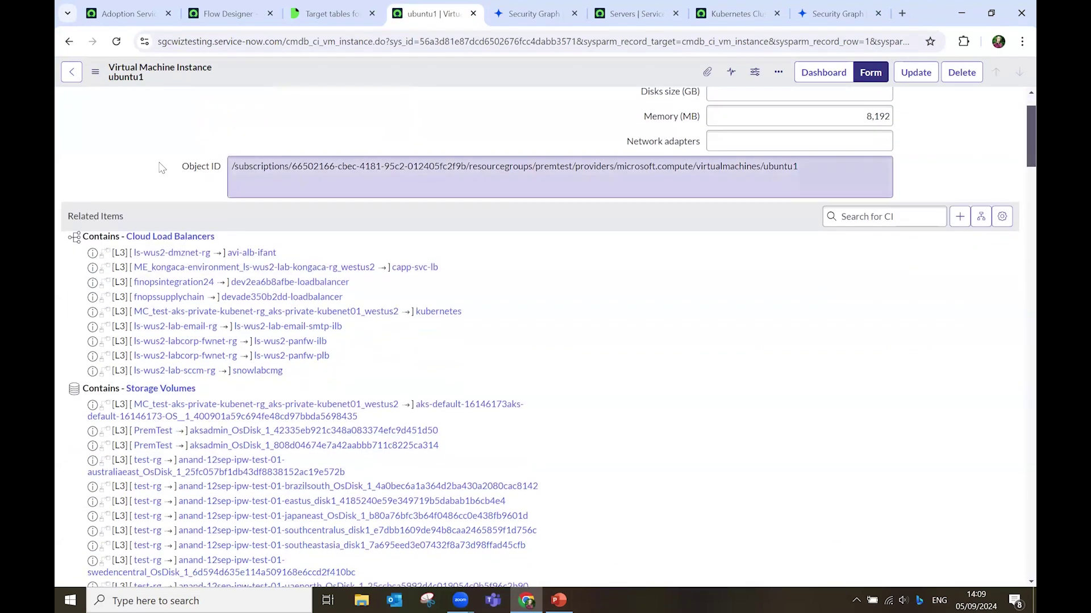
{"action": "scroll", "coordinate": [169, 187], "scroll_direction": "down", "scroll_amount": 1}
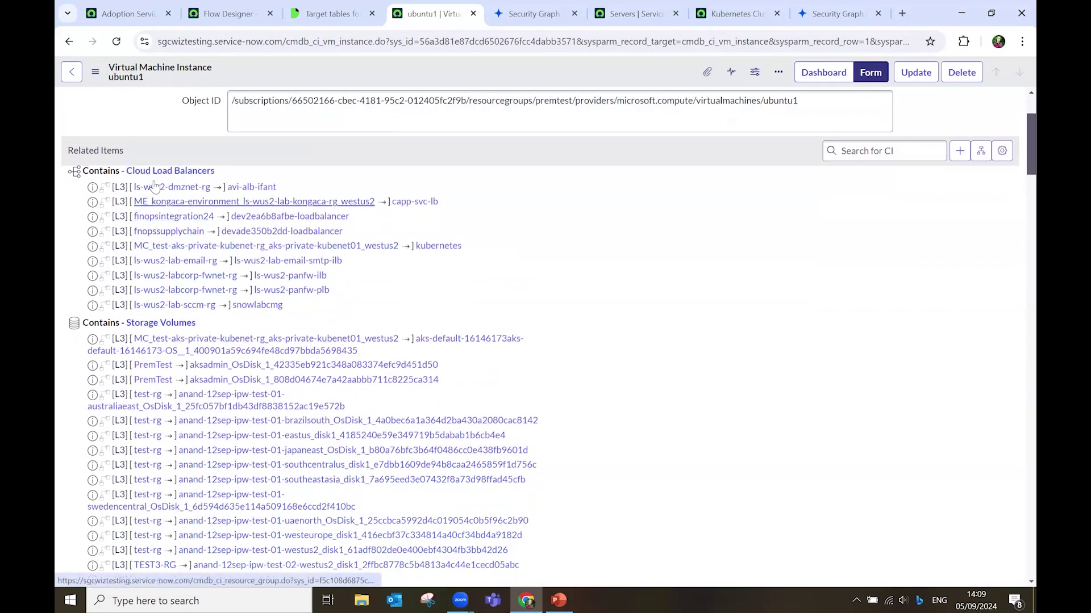
{"action": "scroll", "coordinate": [173, 220], "scroll_direction": "down", "scroll_amount": 15}
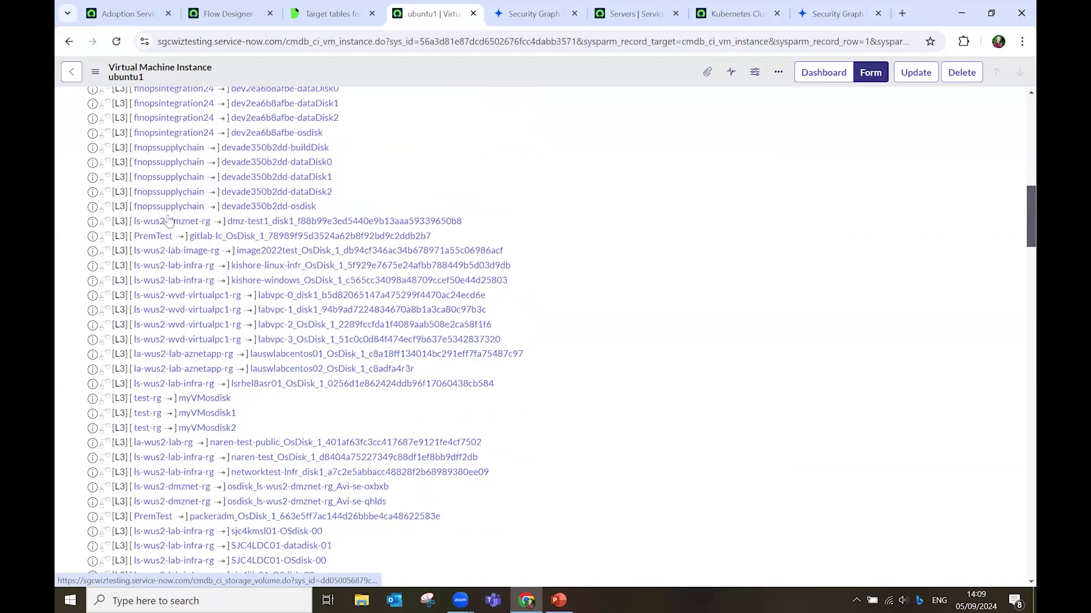
{"action": "scroll", "coordinate": [168, 220], "scroll_direction": "down", "scroll_amount": 20}
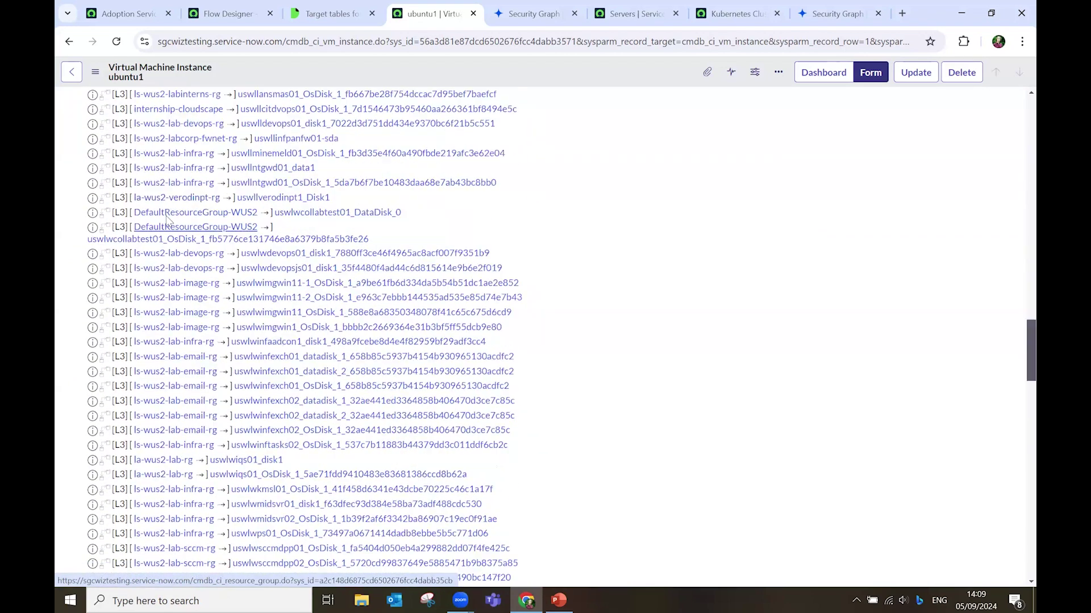
{"action": "scroll", "coordinate": [141, 400], "scroll_direction": "down", "scroll_amount": 15}
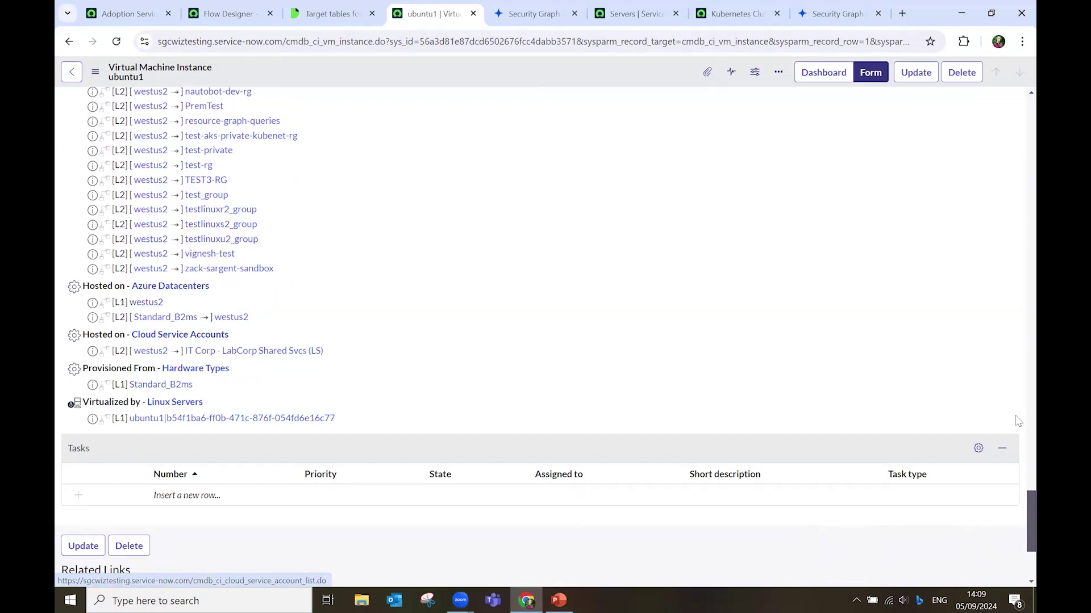
{"action": "scroll", "coordinate": [1017, 492], "scroll_direction": "up", "scroll_amount": 20}
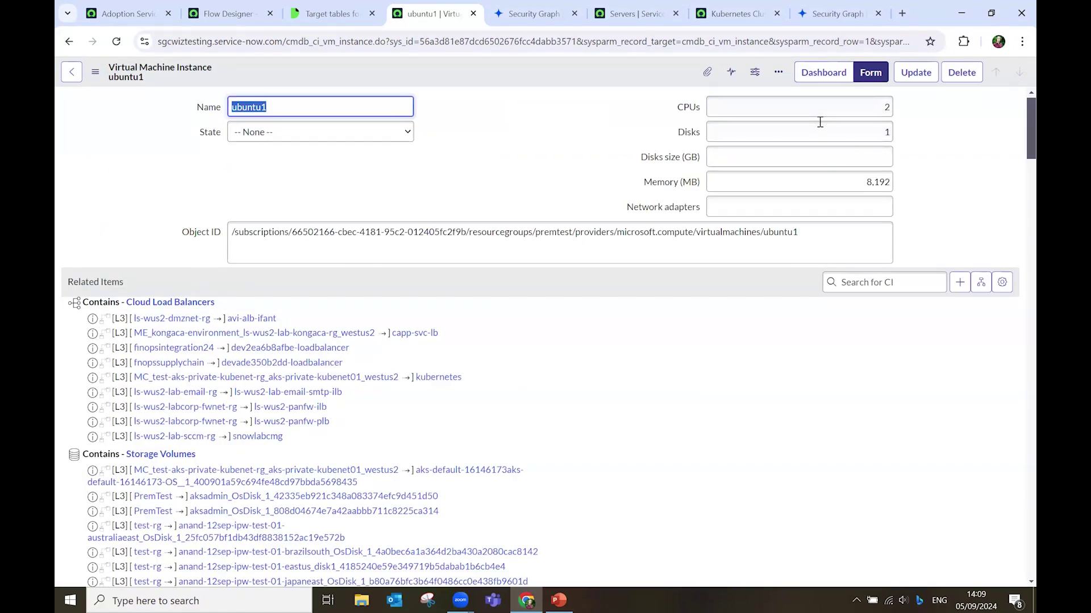
{"action": "key", "text": "ctrl+Tab"}
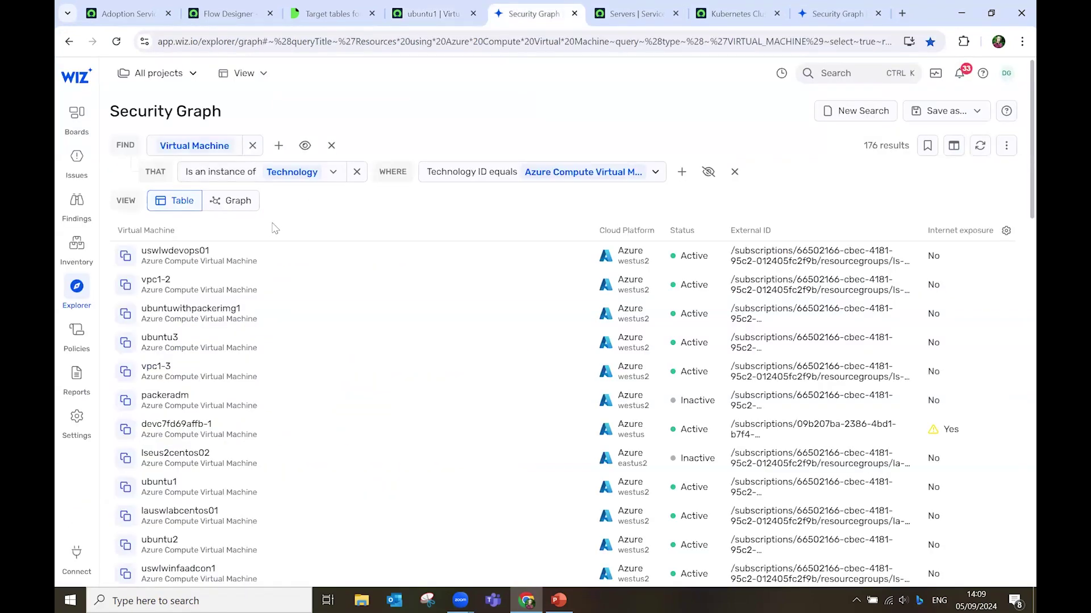
Open ubuntu1's details in Wiz, then view ServiceNow's Servers list of 7,093 SG-Wiz-discovered records.
{"action": "left_click", "coordinate": [158, 492]}
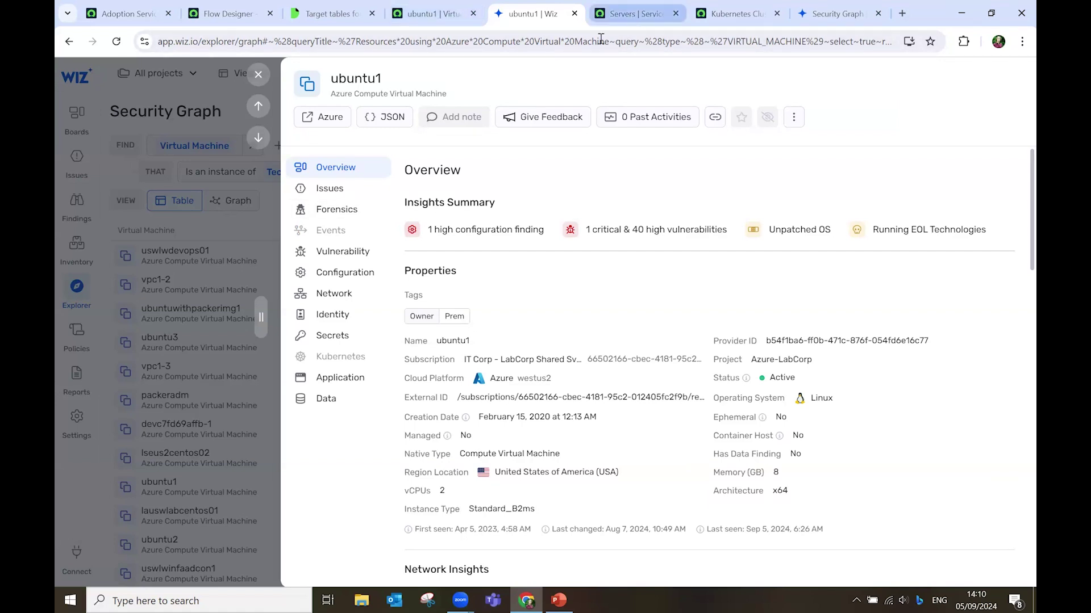
{"action": "left_click", "coordinate": [629, 15]}
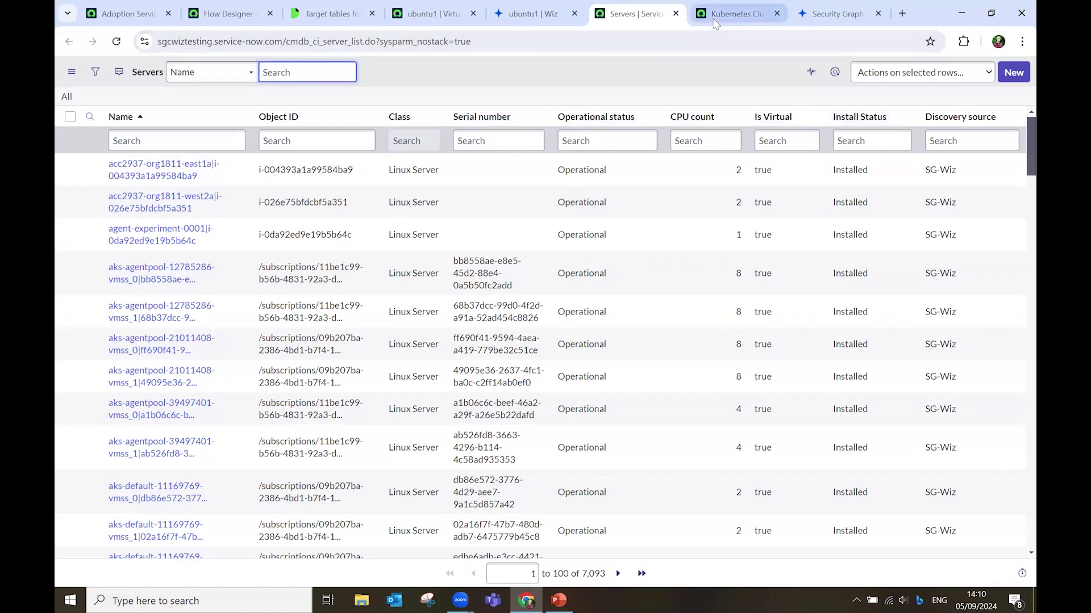
Inspect the CMDB's test-aks cluster record and related items, then compare Wiz's three AKS clusters.
{"action": "left_click", "coordinate": [734, 15]}
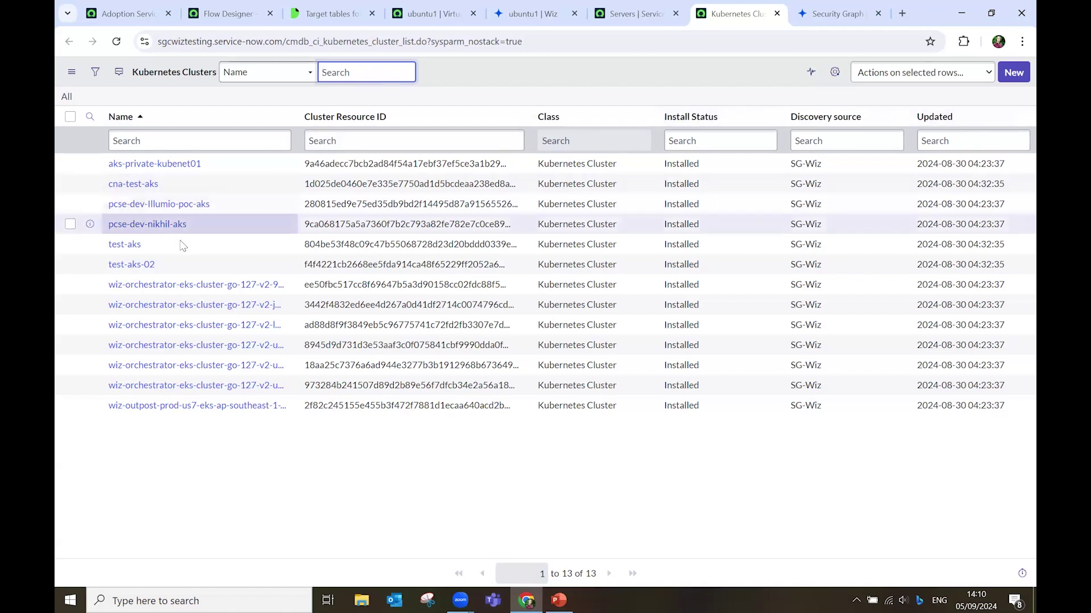
{"action": "left_click", "coordinate": [119, 246]}
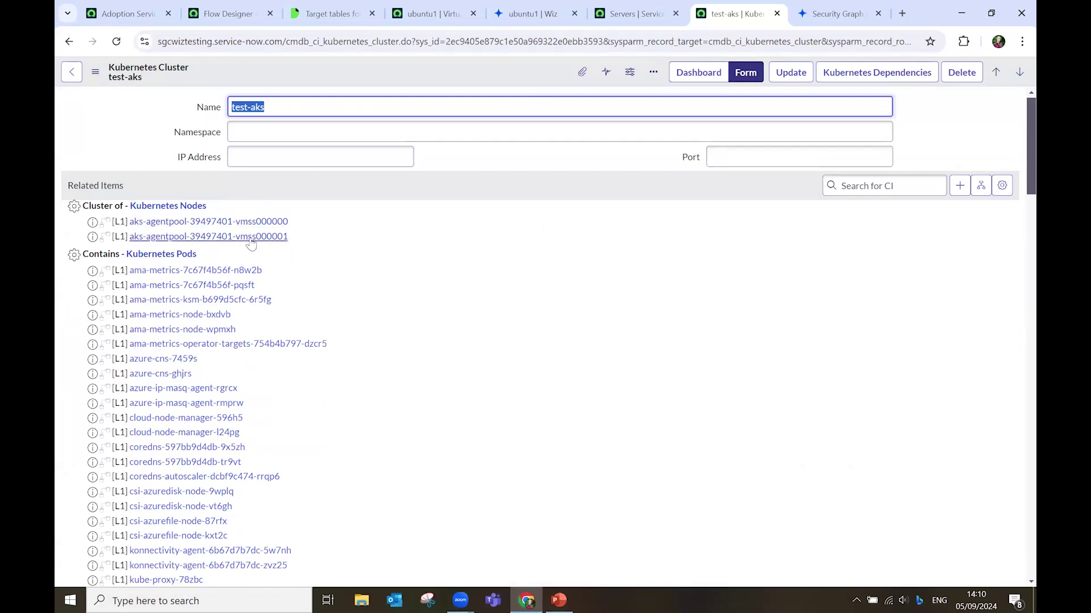
{"action": "scroll", "coordinate": [310, 286], "scroll_direction": "down", "scroll_amount": 3}
{"action": "scroll", "coordinate": [309, 285], "scroll_direction": "down", "scroll_amount": 8}
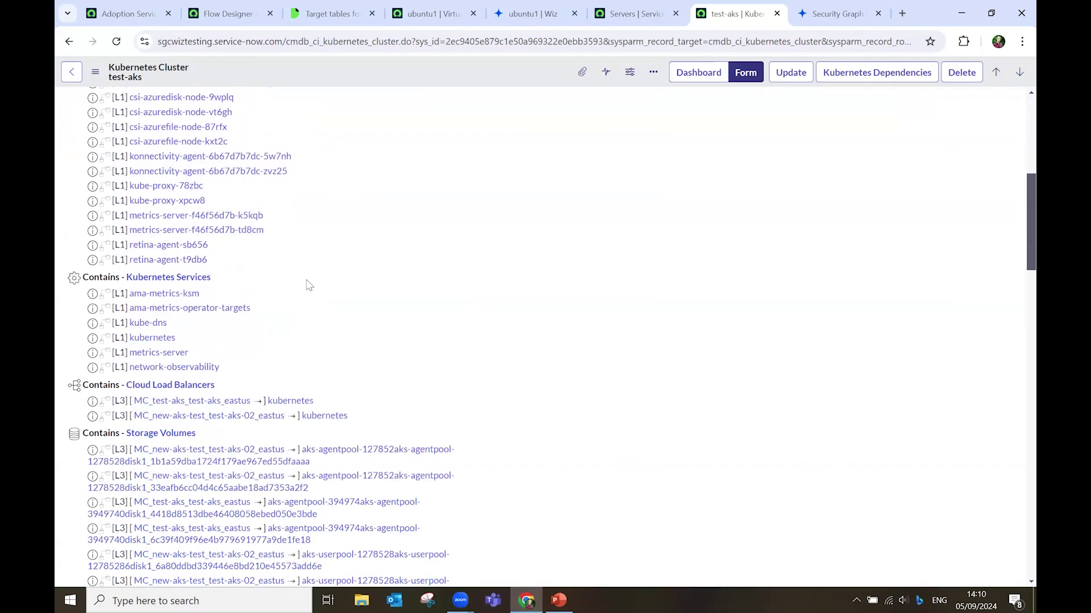
{"action": "scroll", "coordinate": [310, 274], "scroll_direction": "down", "scroll_amount": 12}
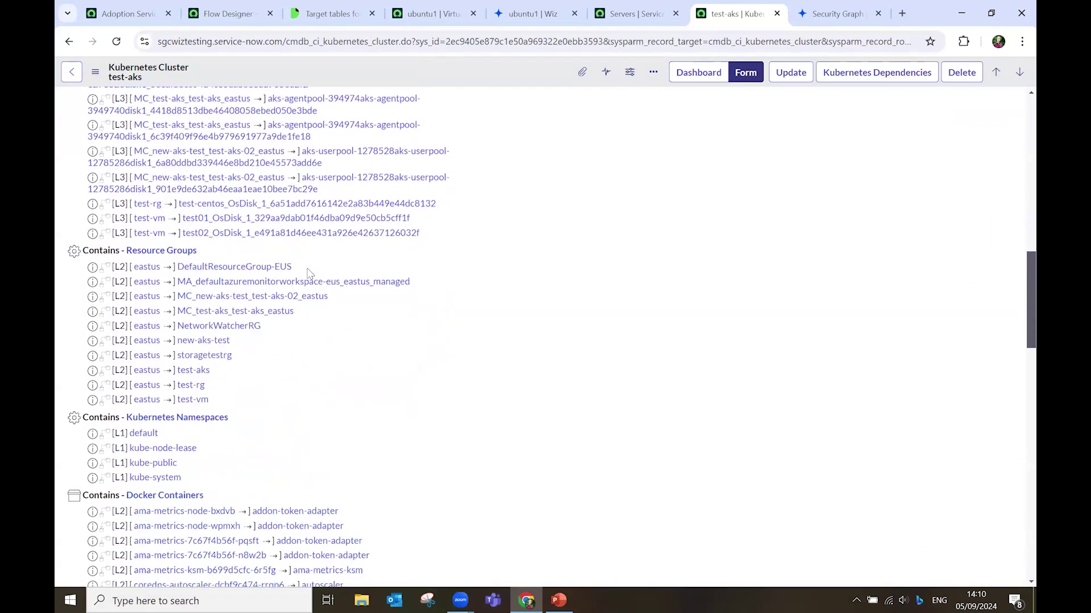
{"action": "scroll", "coordinate": [286, 233], "scroll_direction": "down", "scroll_amount": 8}
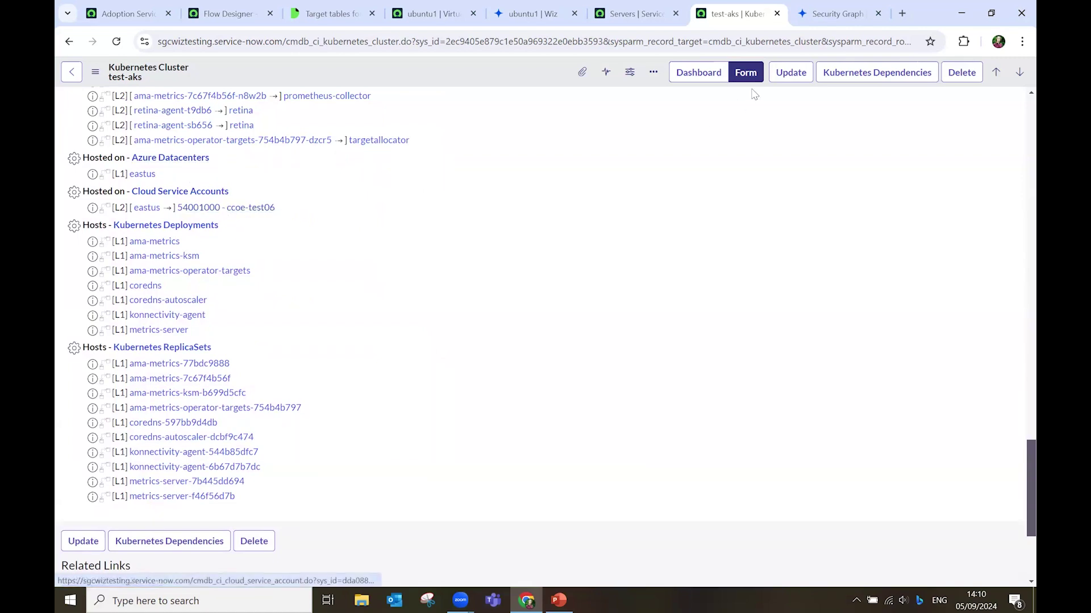
{"action": "left_click", "coordinate": [835, 13]}
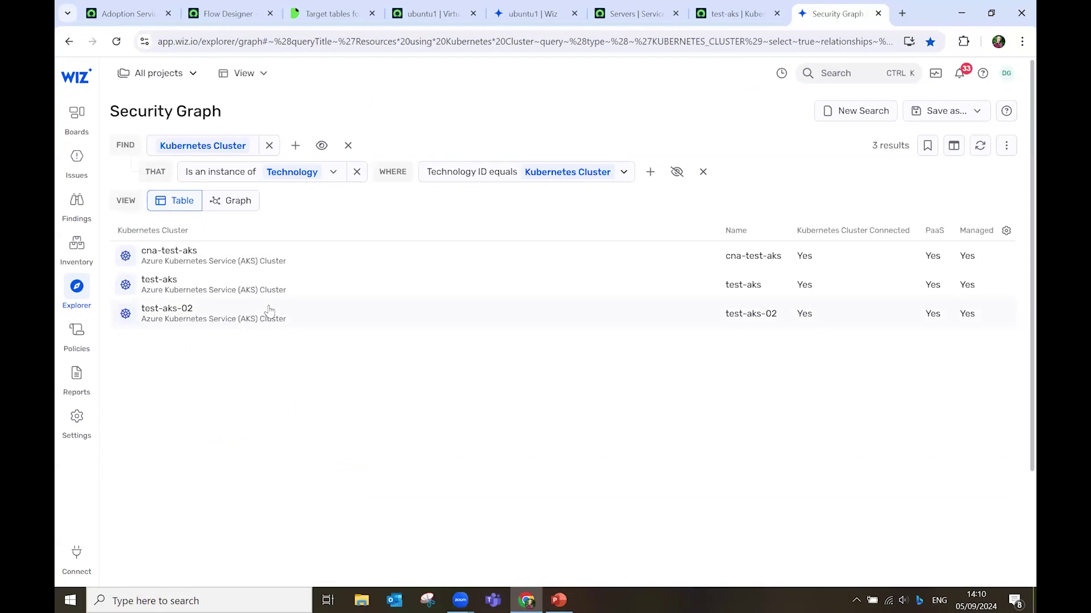
Show Wiz's test-aks details: version 1.29.7, Active in Azure eastus, internet exposure flagged.
{"action": "mouse_move", "coordinate": [269, 310]}
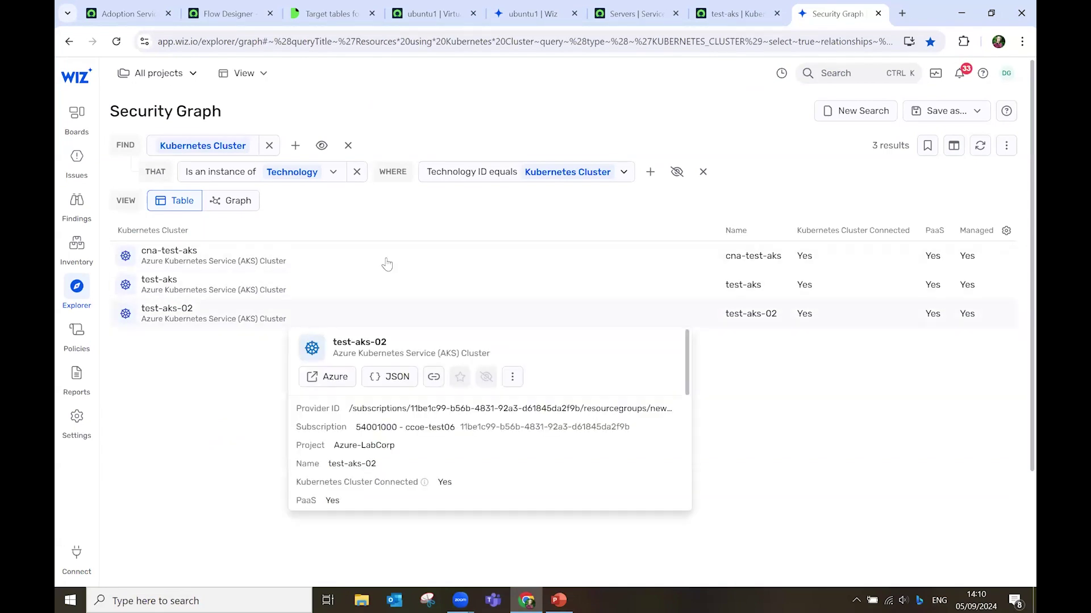
{"action": "left_click", "coordinate": [178, 299]}
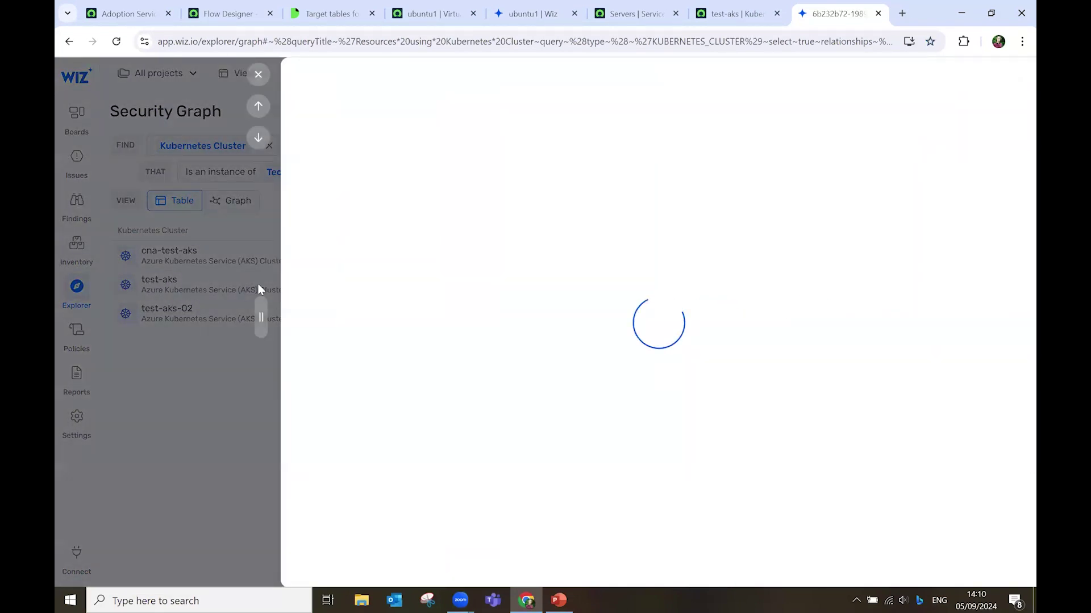
{"action": "scroll", "coordinate": [568, 307], "scroll_direction": "down", "scroll_amount": 1}
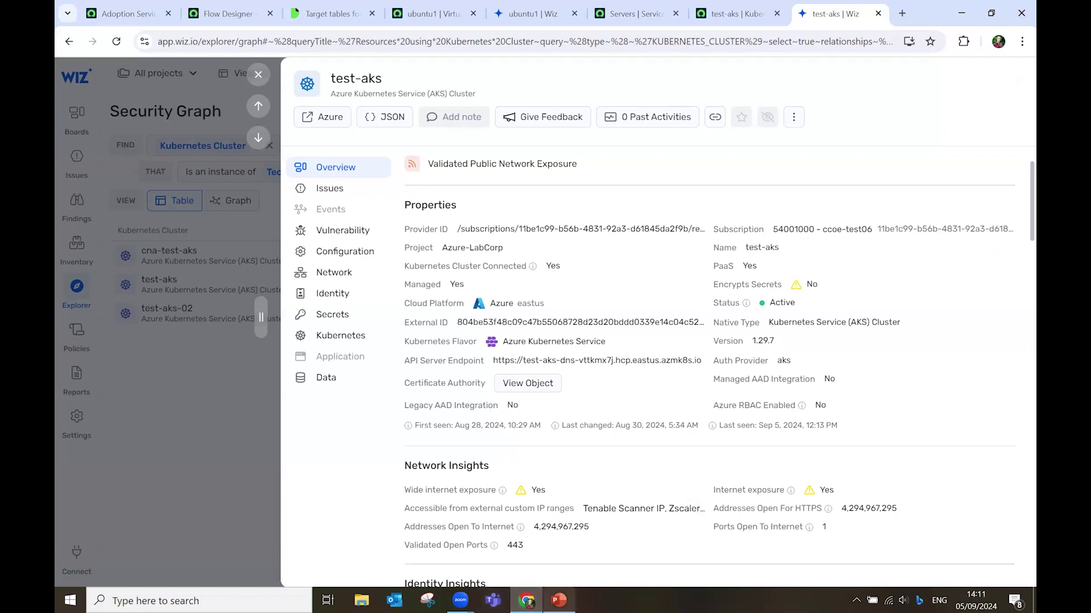
Present slide 9, the Conclusion slide of the SG-Wiz deck, as a full-screen slide show.
{"action": "mouse_move", "coordinate": [559, 600]}
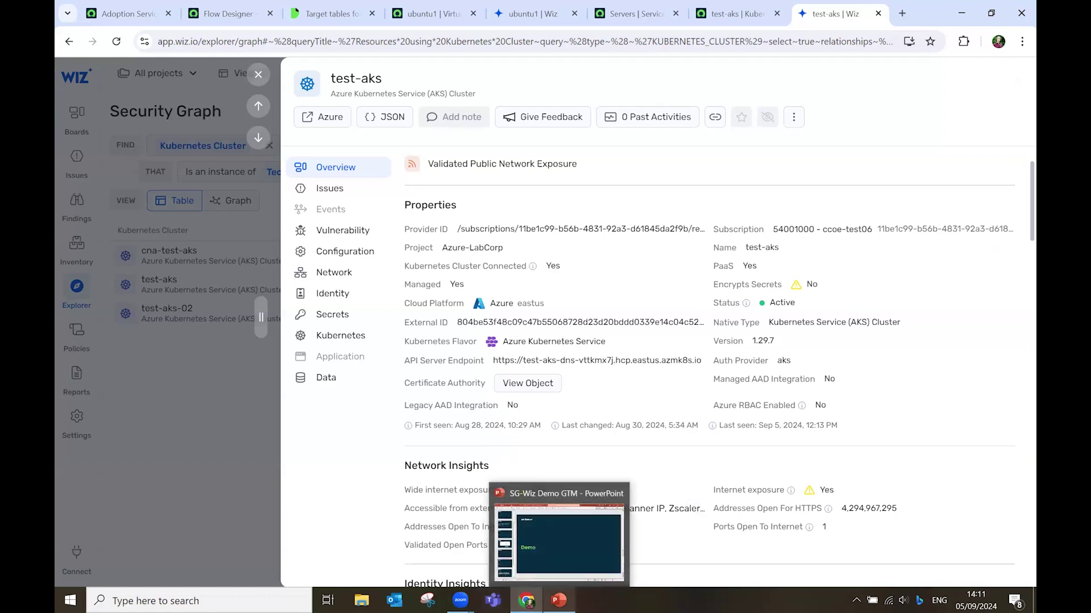
{"action": "left_click", "coordinate": [559, 600]}
{"action": "left_click", "coordinate": [140, 526]}
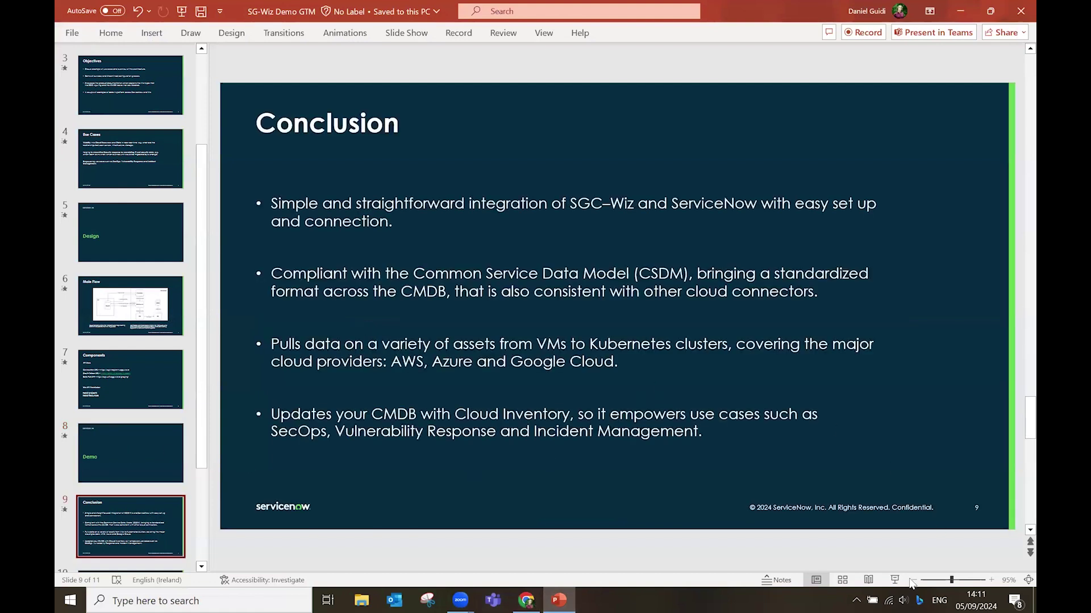